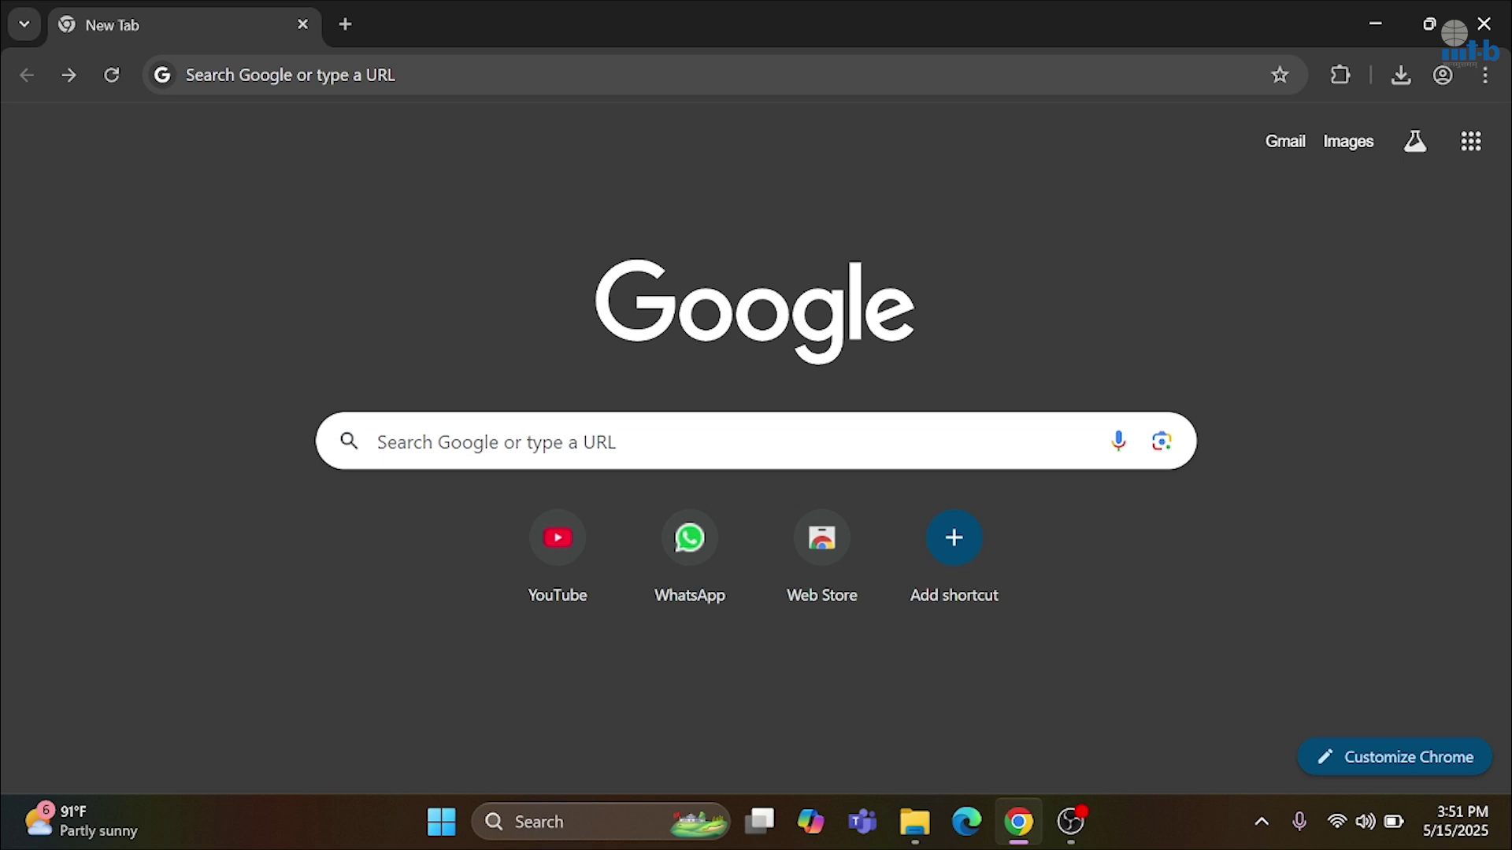
Search Google for 'iiit bangalore' and open the official iiitb.ac.in website
{"action": "key", "text": "ctrl+l"}
{"action": "left_click", "coordinate": [932, 107]}
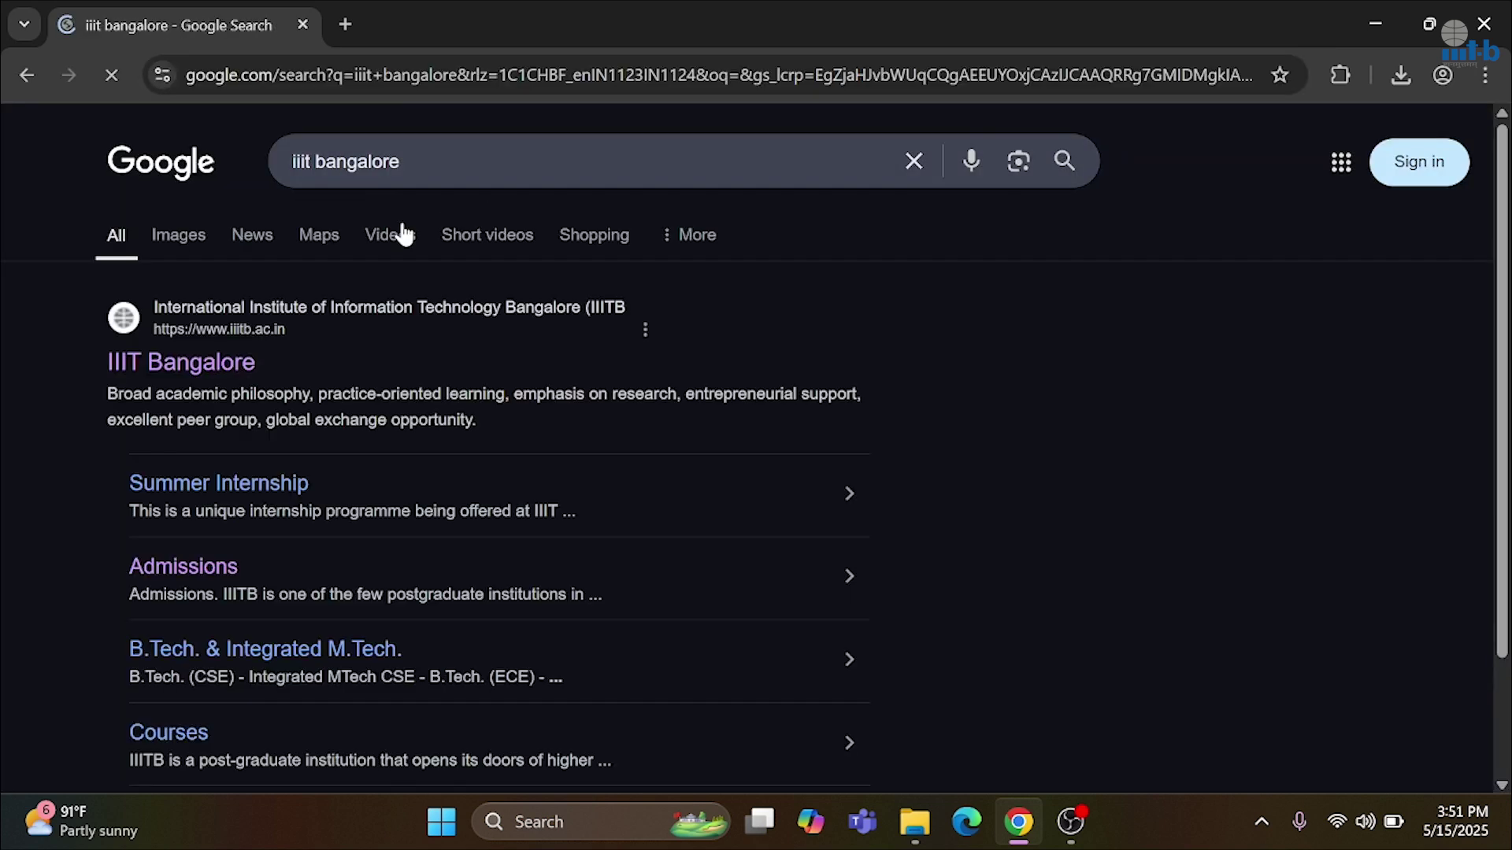
{"action": "left_click", "coordinate": [246, 363]}
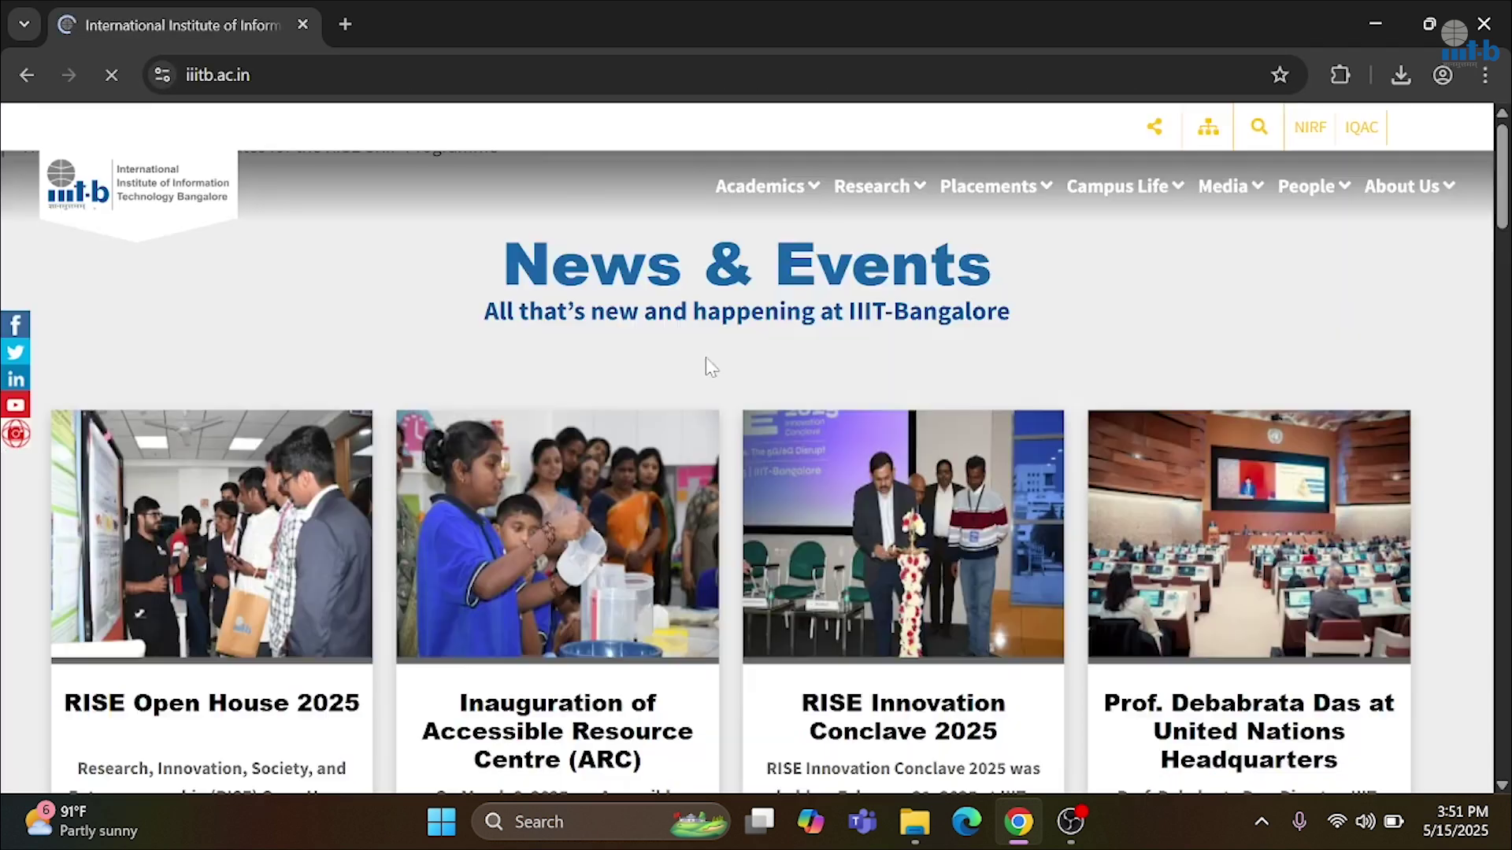
Go to Academics > Admissions > B.Tech. & Integrated M.Tech. and start the 2025-26 application with Apply Now
{"action": "mouse_move", "coordinate": [770, 189]}
{"action": "mouse_move", "coordinate": [711, 335]}
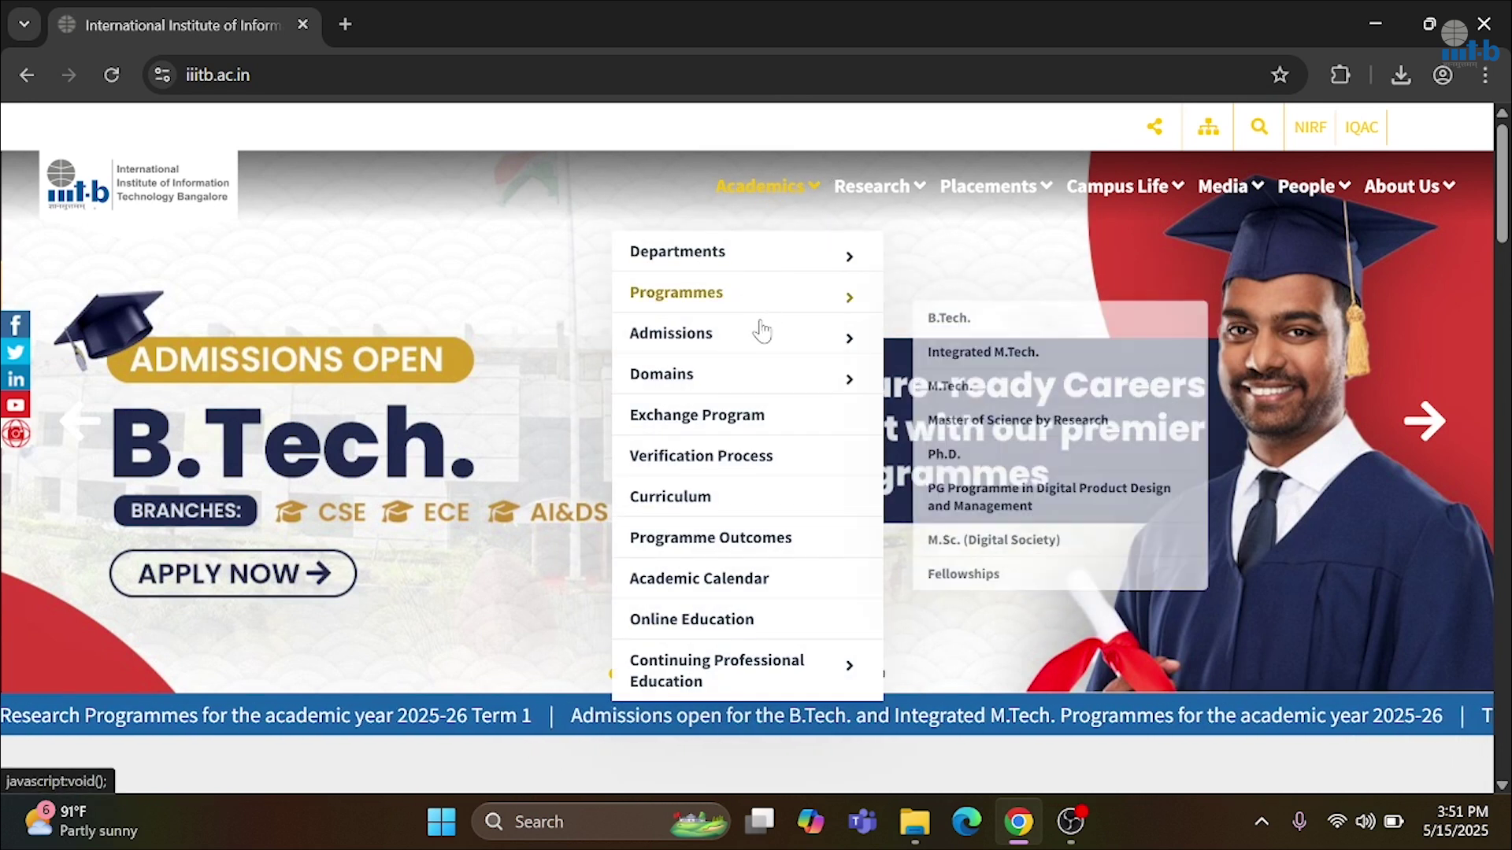
{"action": "mouse_move", "coordinate": [780, 339]}
{"action": "left_click", "coordinate": [911, 347]}
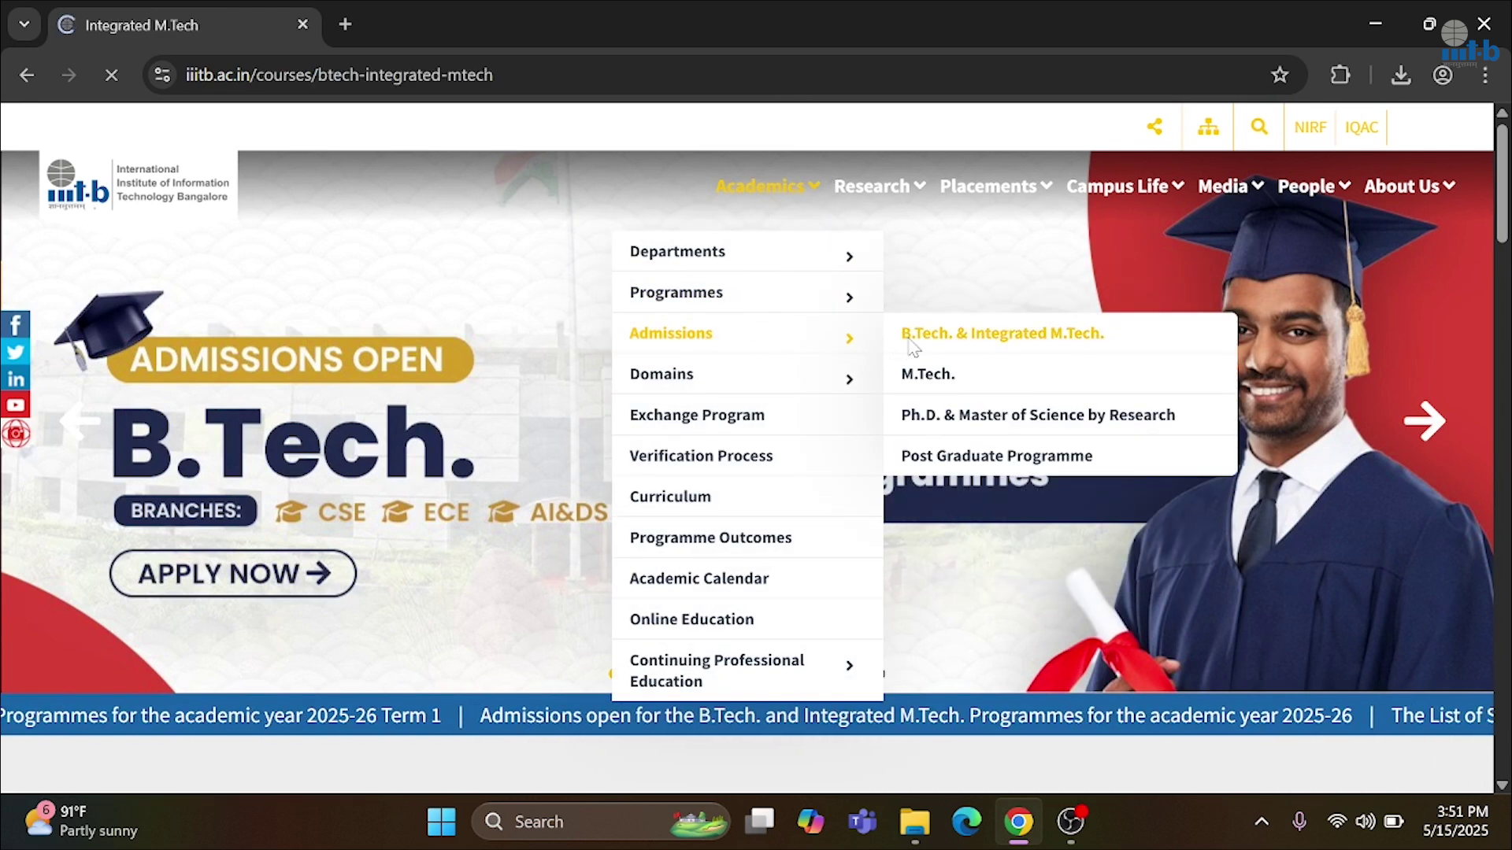
{"action": "scroll", "coordinate": [811, 438], "scroll_direction": "down", "scroll_amount": 3}
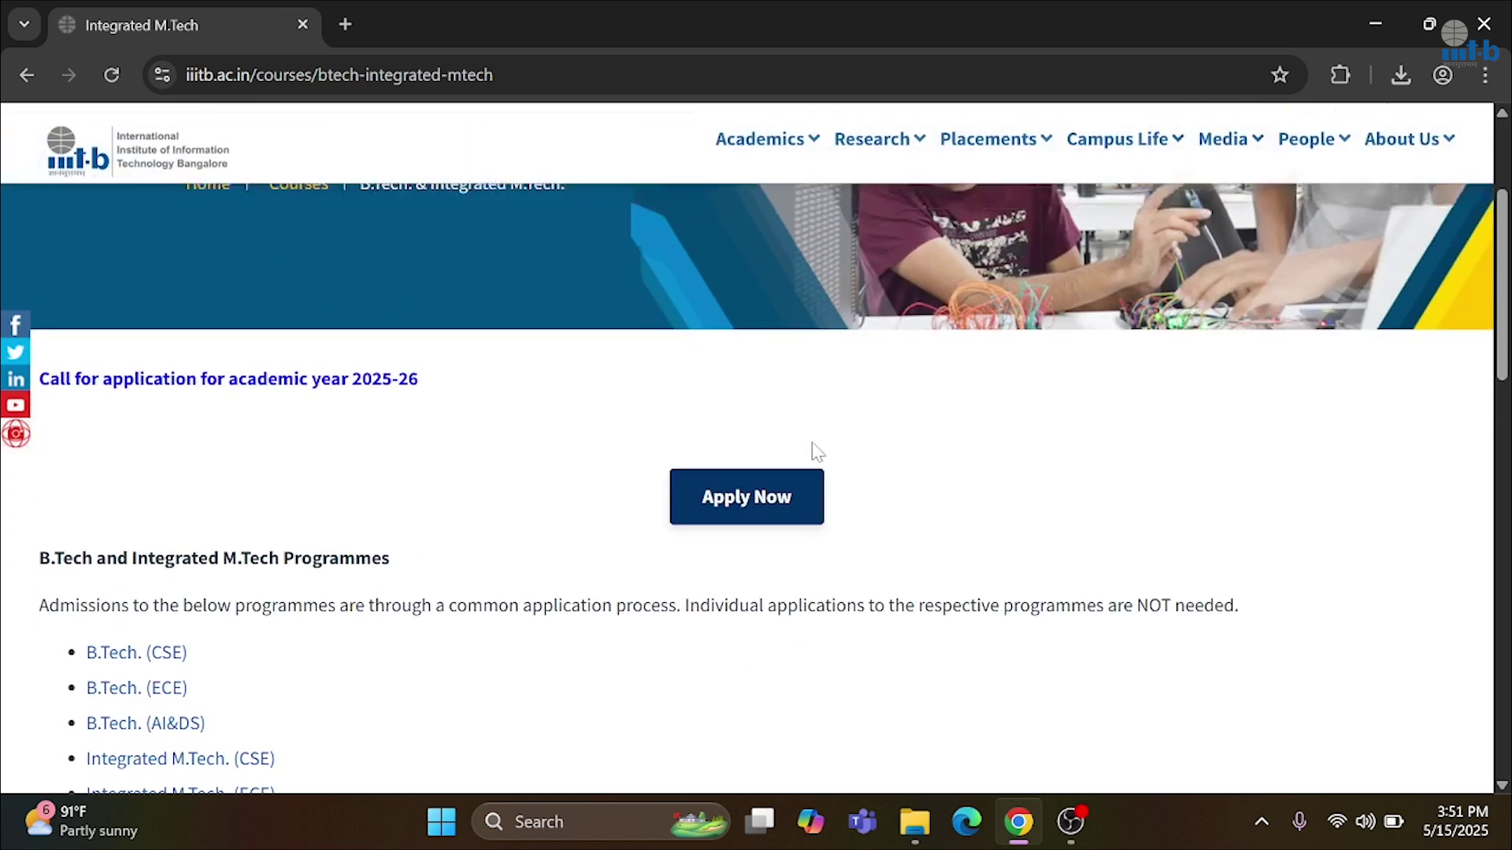
{"action": "scroll", "coordinate": [813, 444], "scroll_direction": "down", "scroll_amount": 3}
{"action": "left_click", "coordinate": [785, 277]}
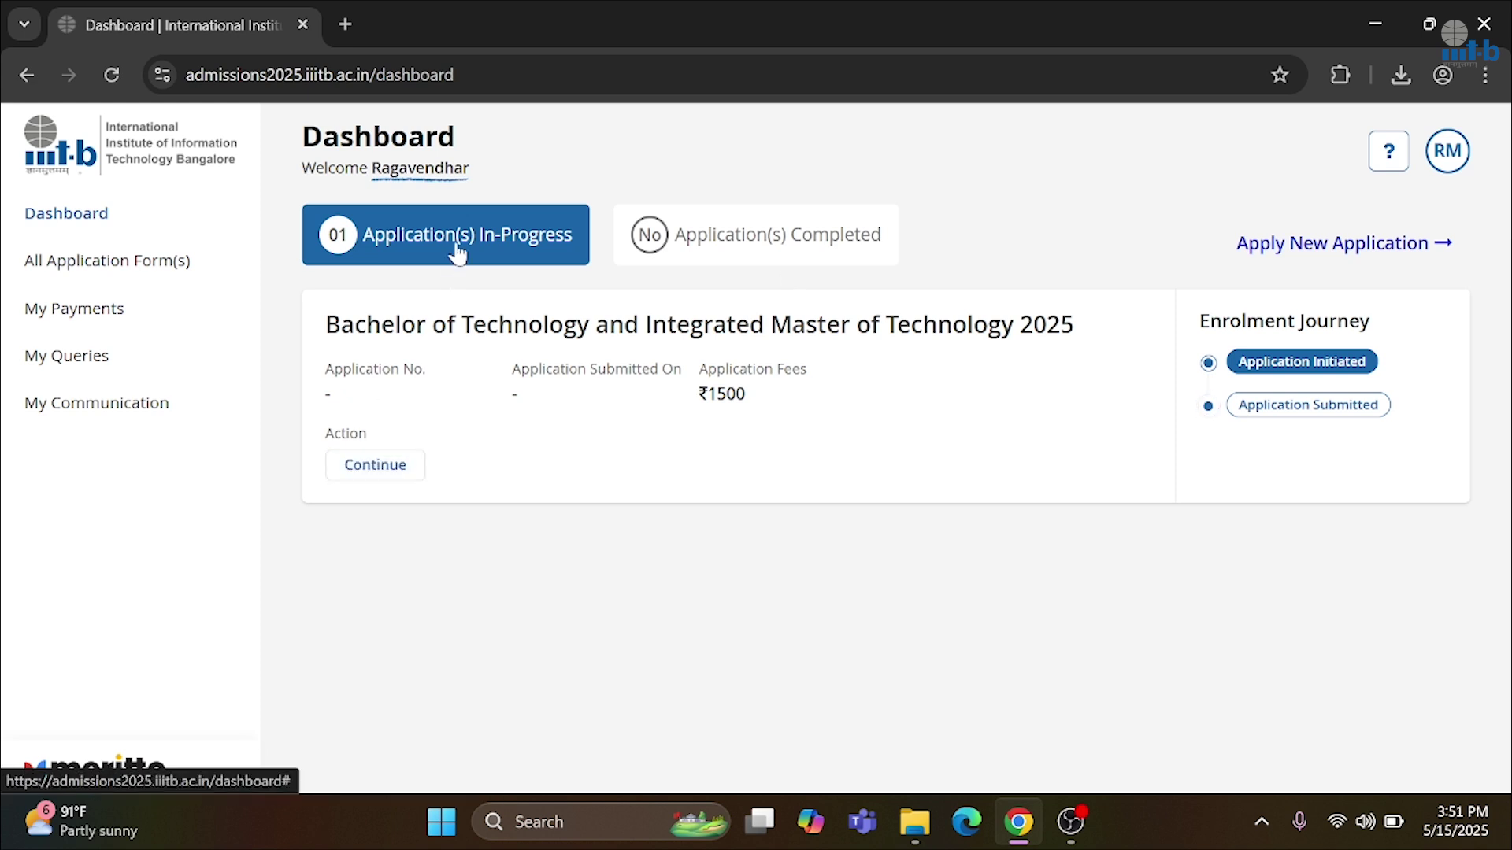
Continue the in-progress B.Tech and Integrated M.Tech 2025 application from the Dashboard
{"action": "left_click", "coordinate": [377, 464]}
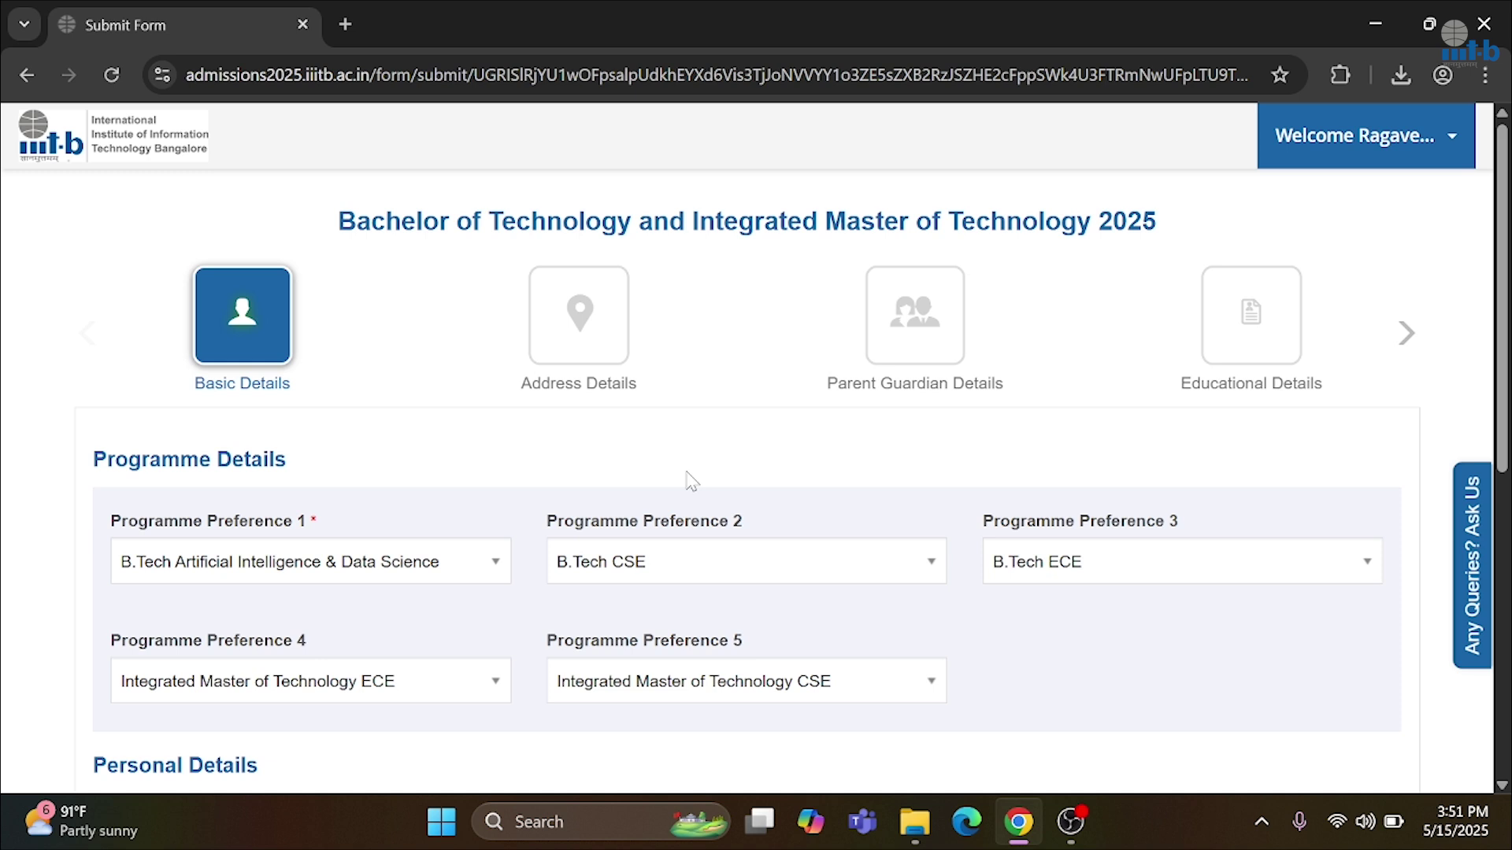
{"action": "scroll", "coordinate": [691, 480], "scroll_direction": "down", "scroll_amount": 5}
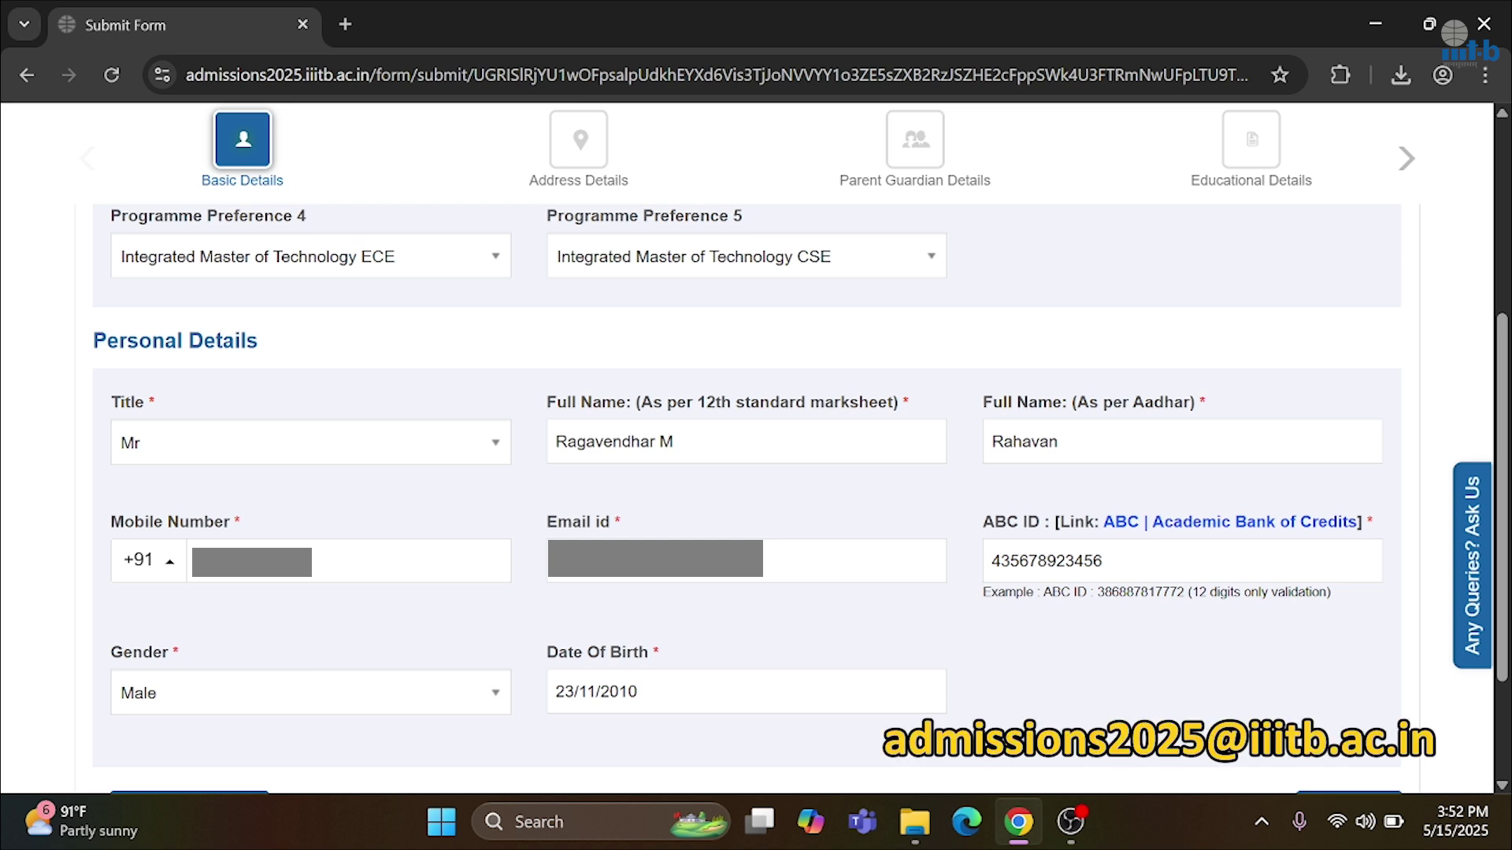
{"action": "scroll", "coordinate": [607, 693], "scroll_direction": "down", "scroll_amount": 3}
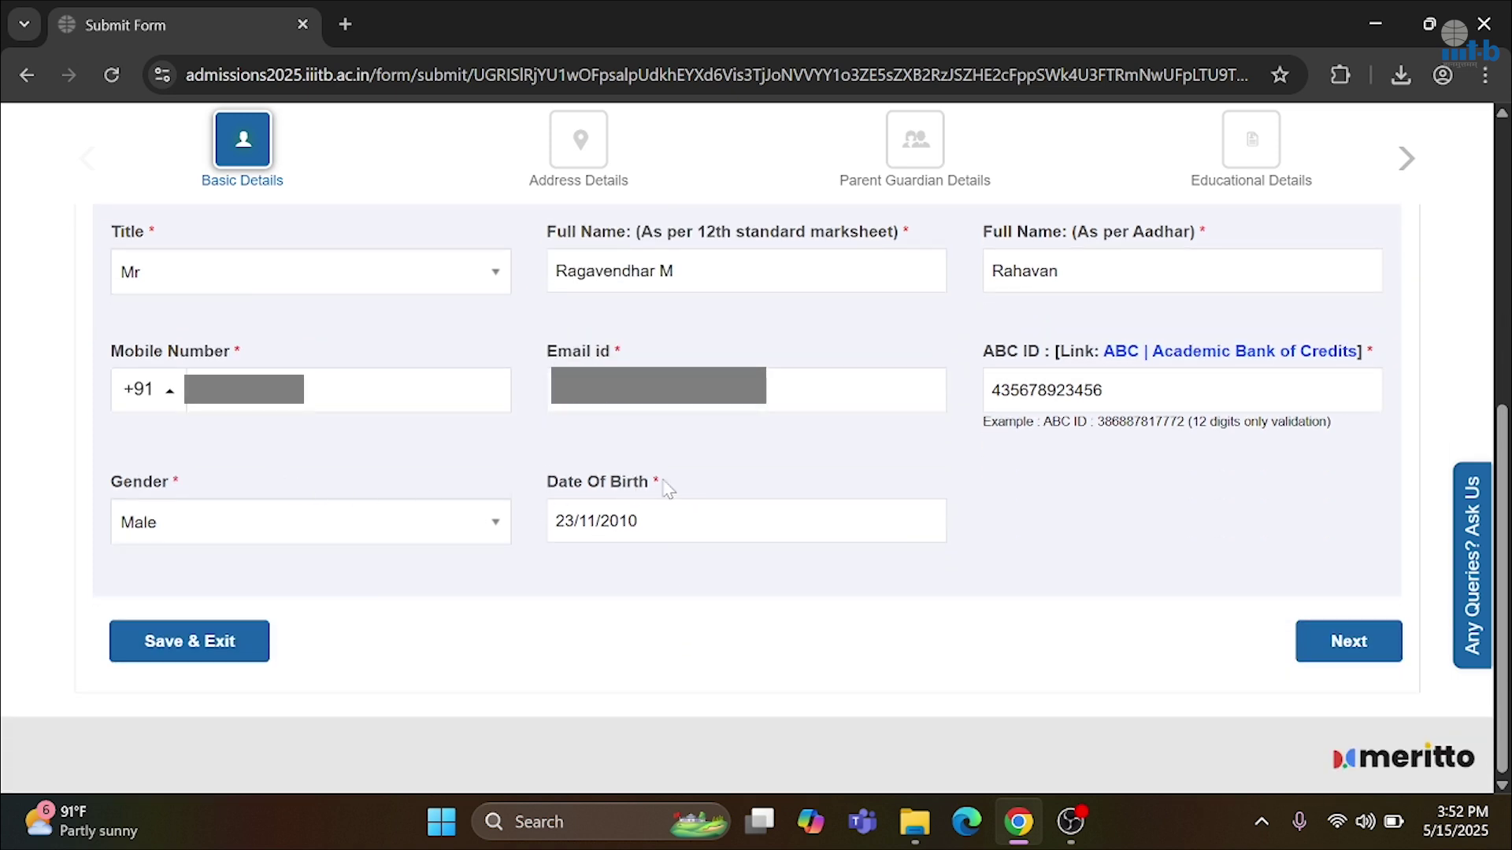
Save Basic Details, then save Address Details to reach the Parent Guardian Details step
{"action": "left_click", "coordinate": [1356, 643]}
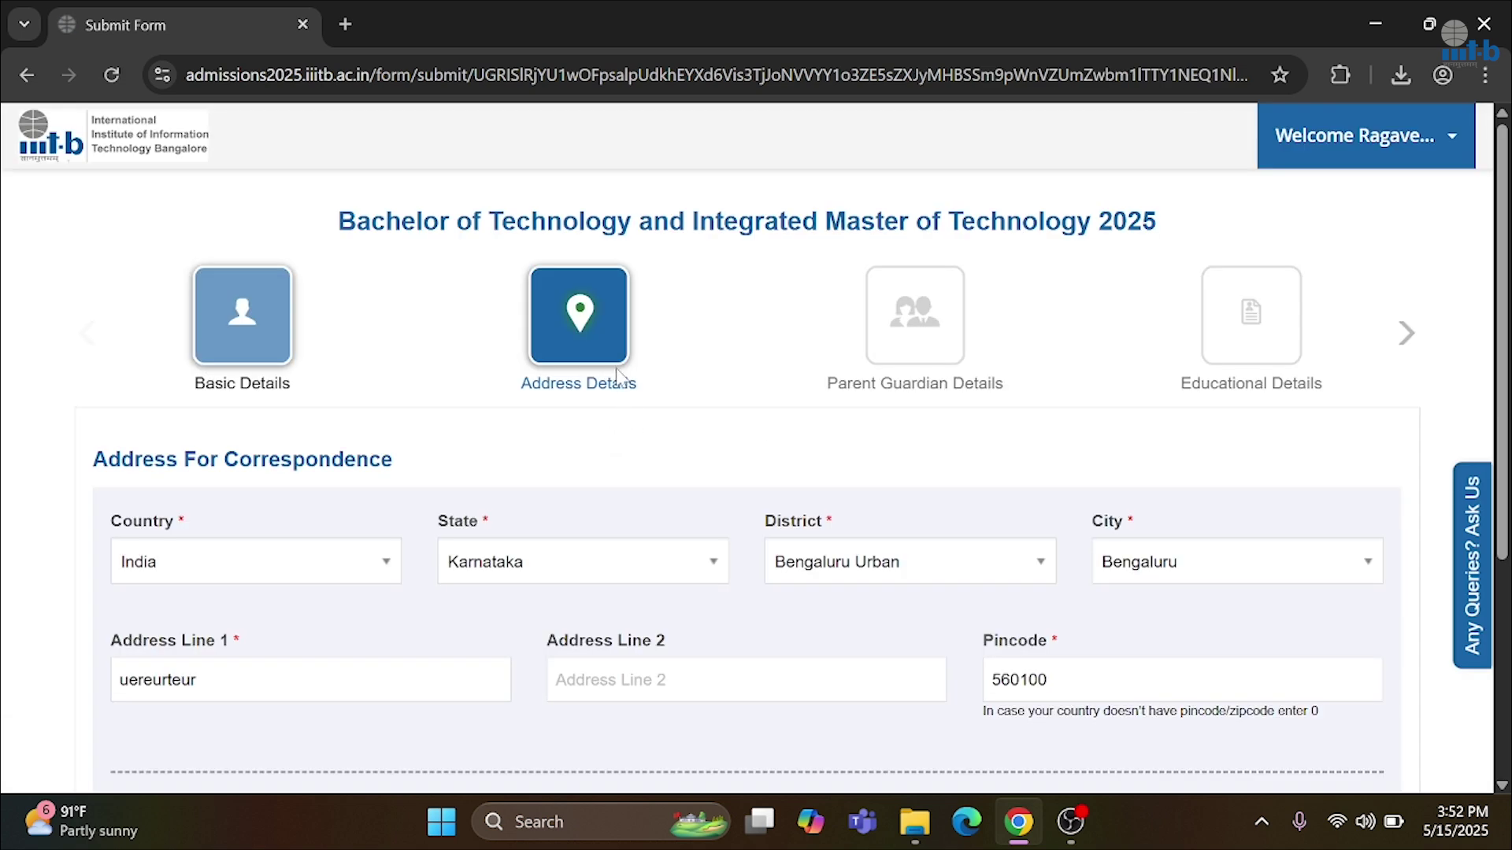
{"action": "scroll", "coordinate": [350, 524], "scroll_direction": "down", "scroll_amount": 4}
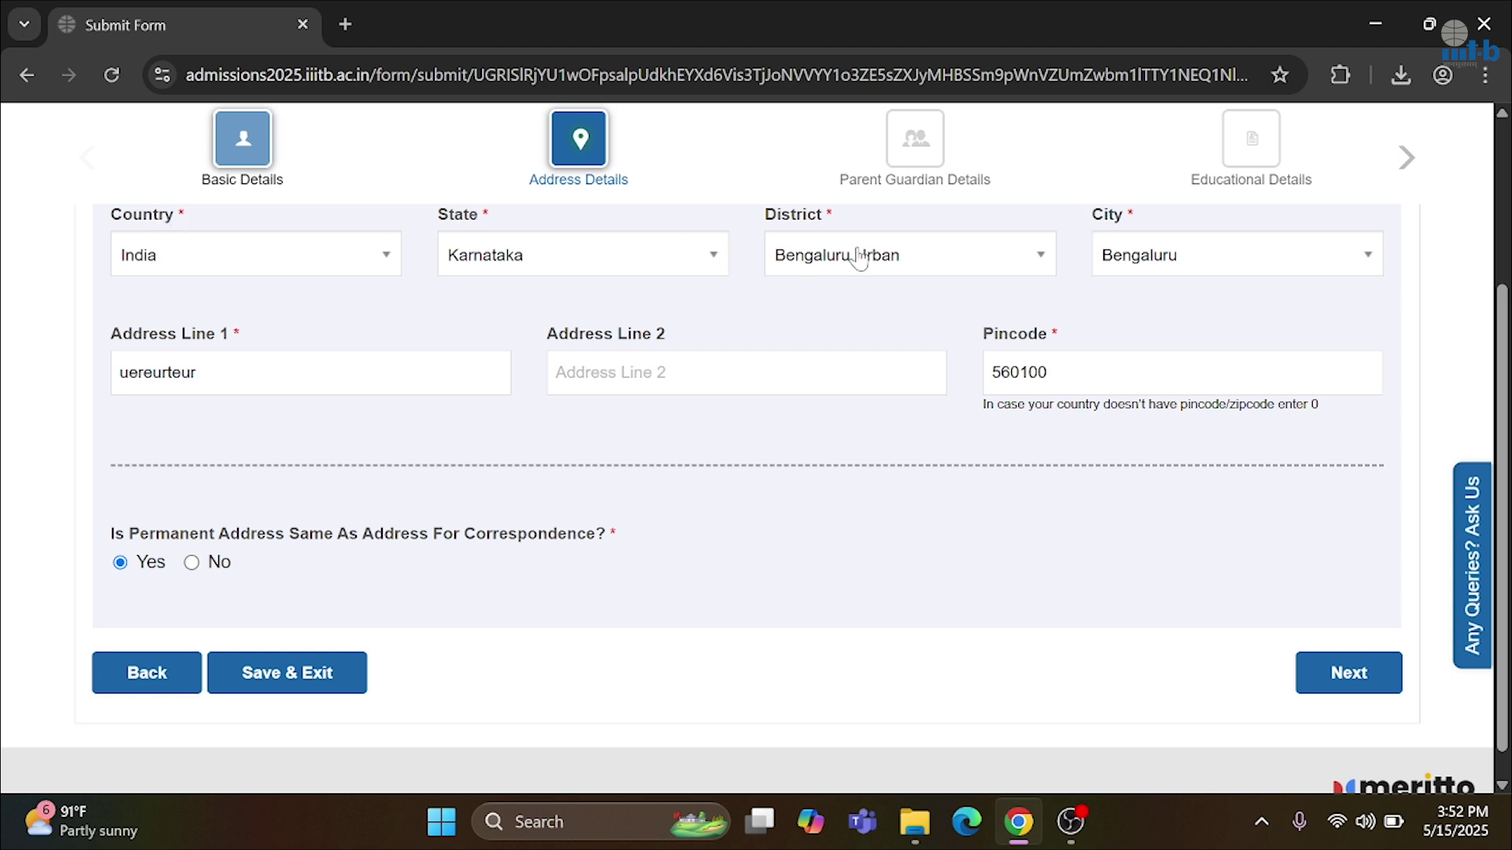
{"action": "left_click", "coordinate": [1363, 667]}
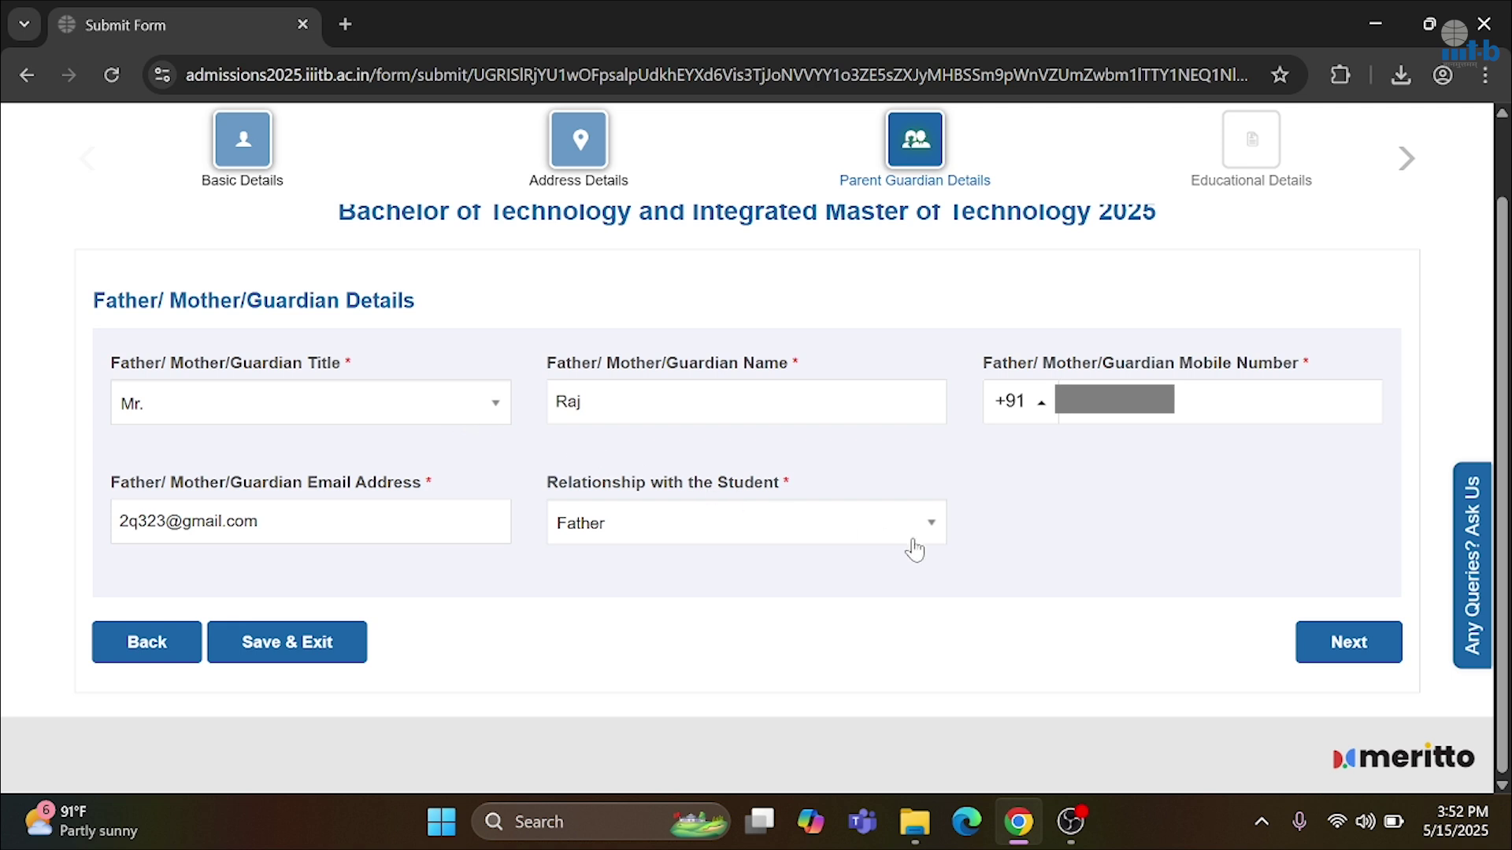
Save guardian details, then save Educational Details with 12th (2024, CGPA 3) and 10th (2019, CGPA 2)
{"action": "left_click", "coordinate": [1350, 644]}
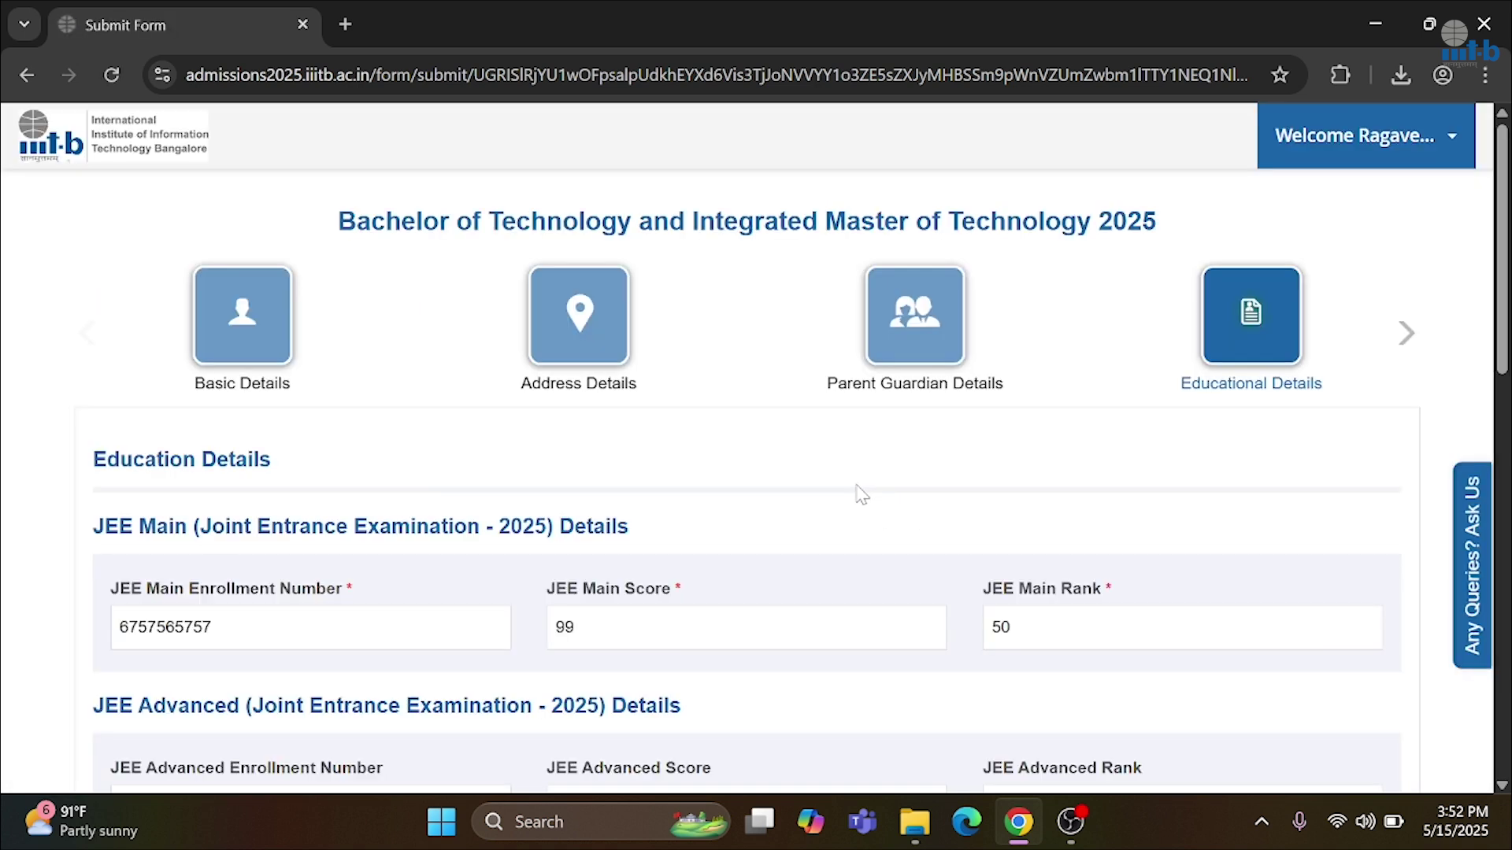
{"action": "scroll", "coordinate": [752, 510], "scroll_direction": "down", "scroll_amount": 1}
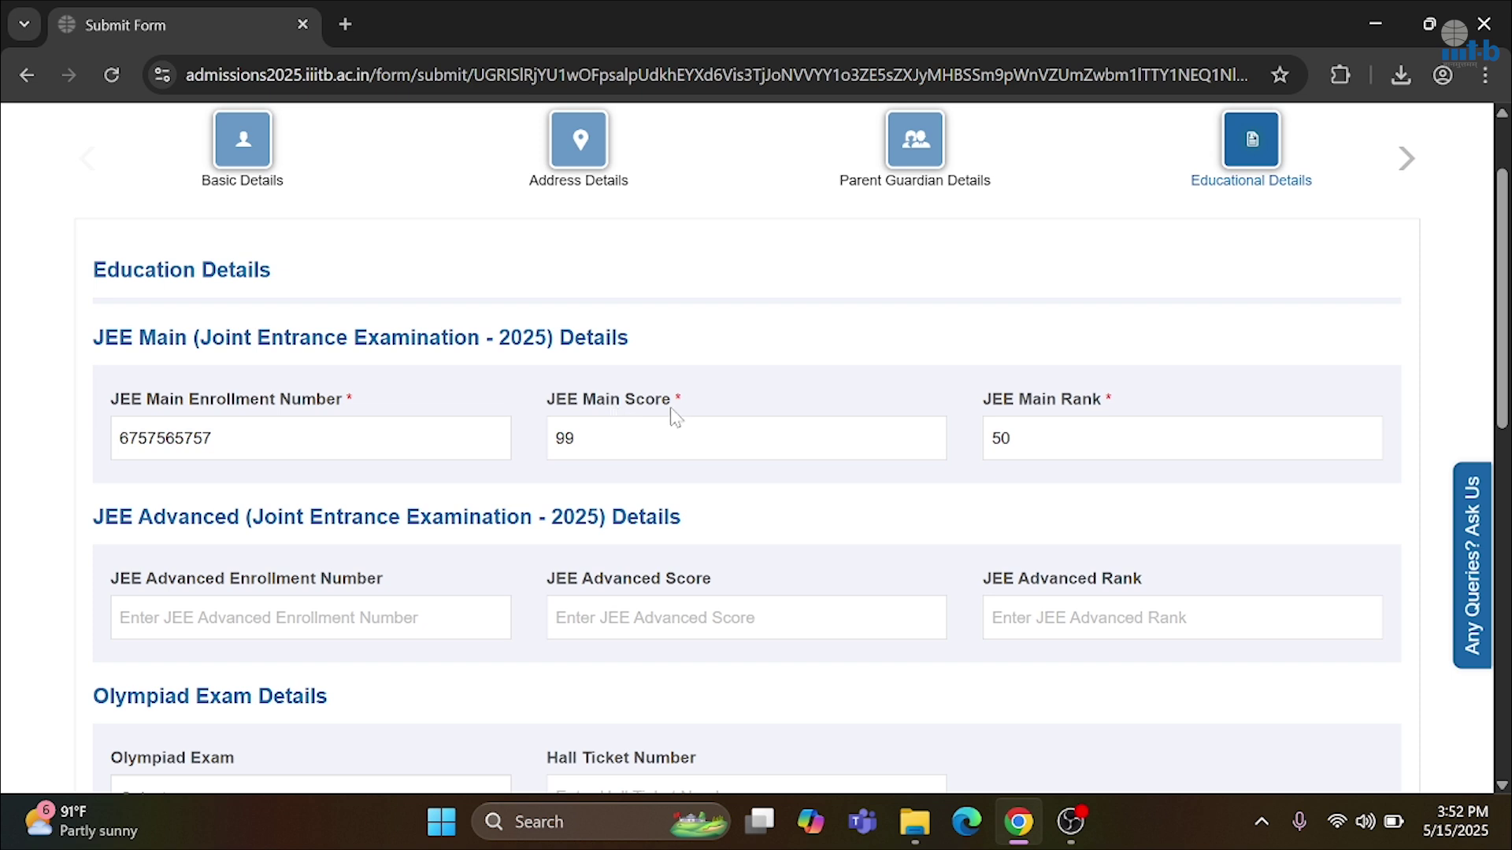
{"action": "scroll", "coordinate": [1034, 426], "scroll_direction": "down", "scroll_amount": 3}
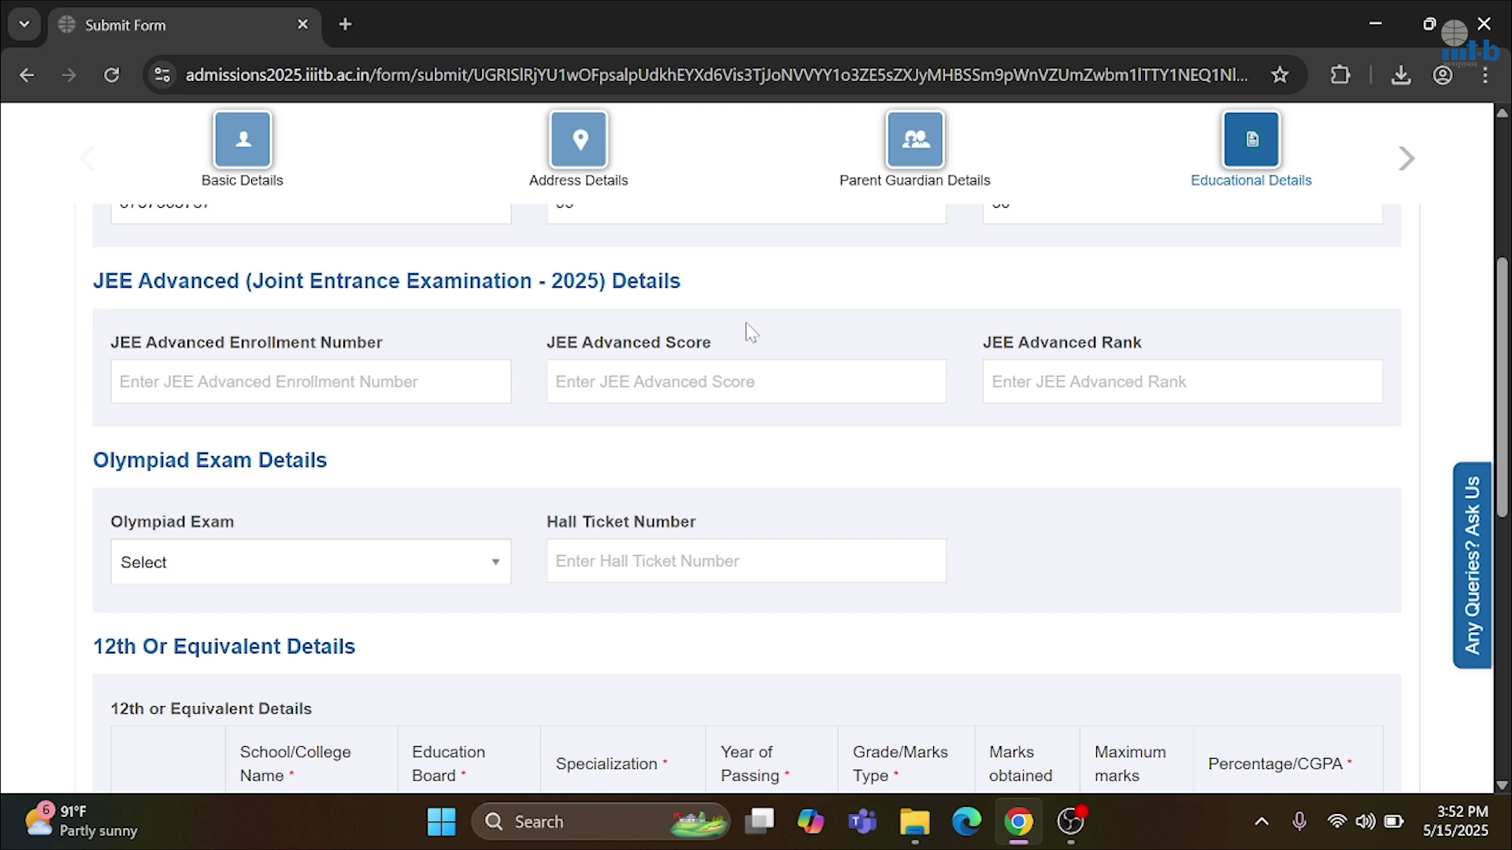
{"action": "scroll", "coordinate": [743, 457], "scroll_direction": "down", "scroll_amount": 4}
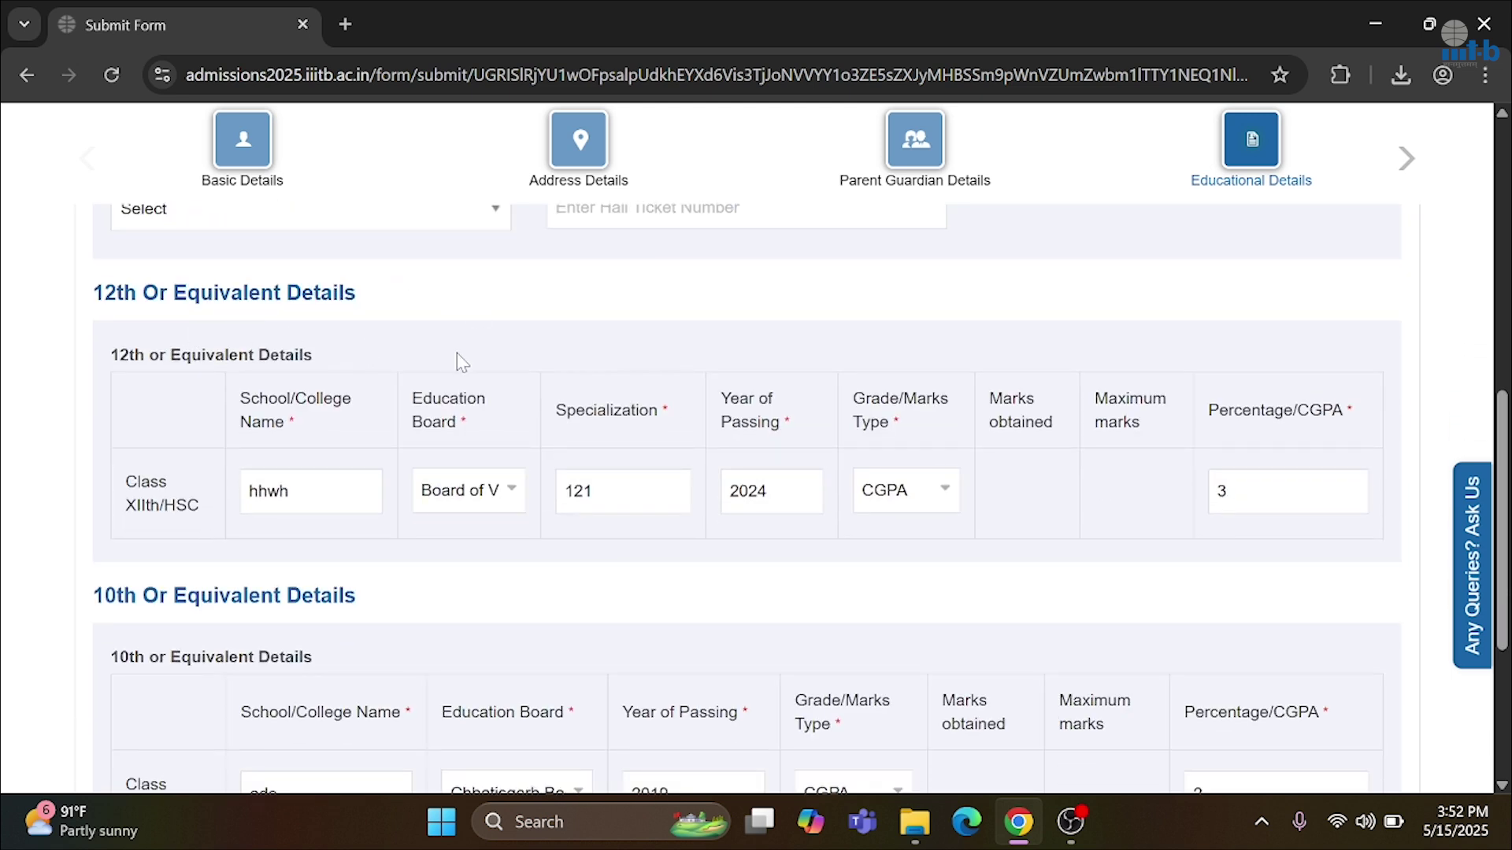
{"action": "scroll", "coordinate": [461, 361], "scroll_direction": "down", "scroll_amount": 3}
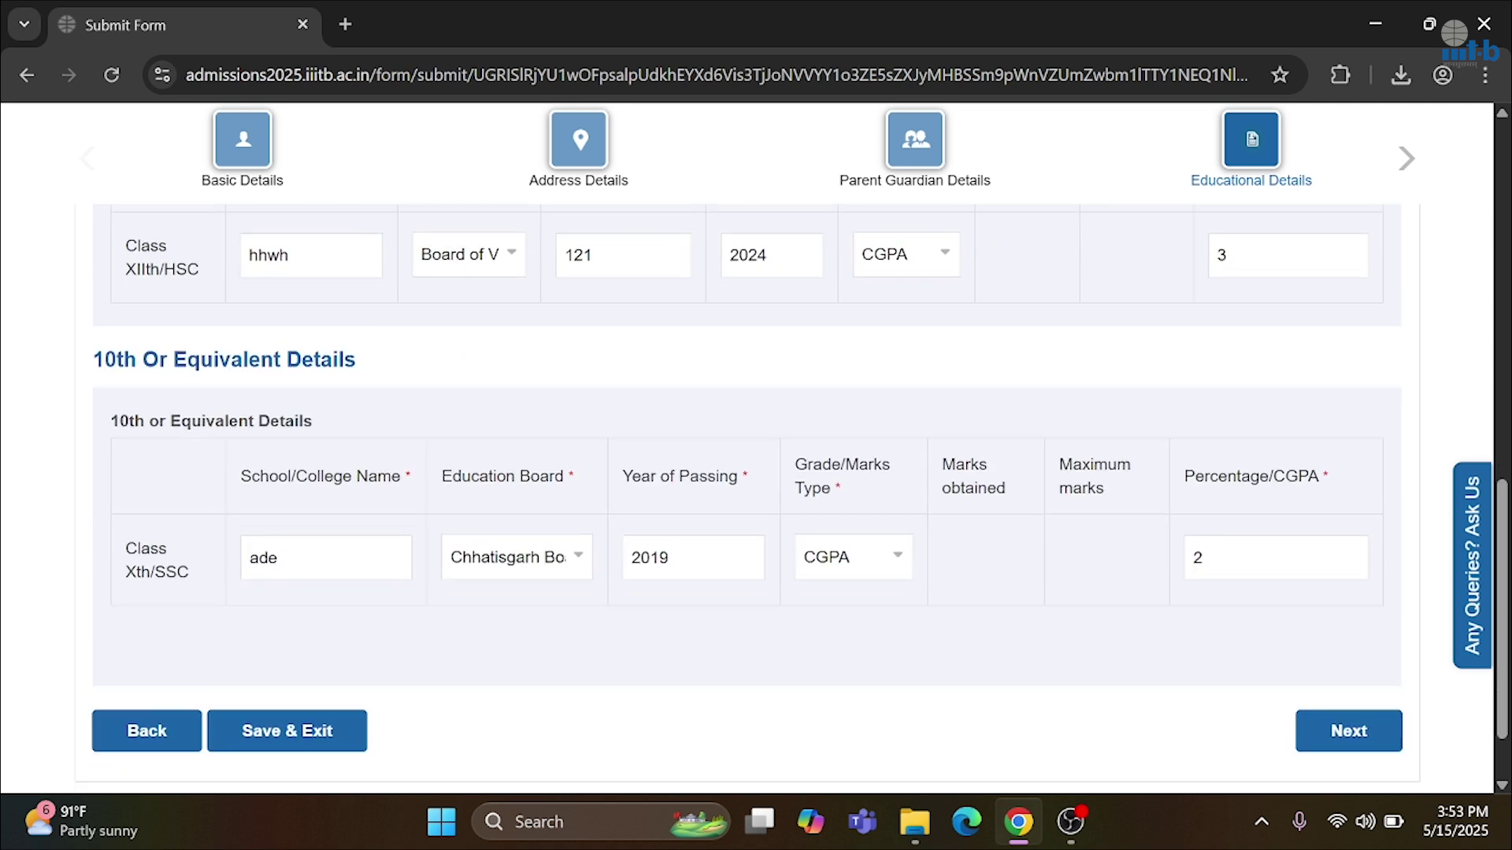
{"action": "scroll", "coordinate": [693, 359], "scroll_direction": "down", "scroll_amount": 1}
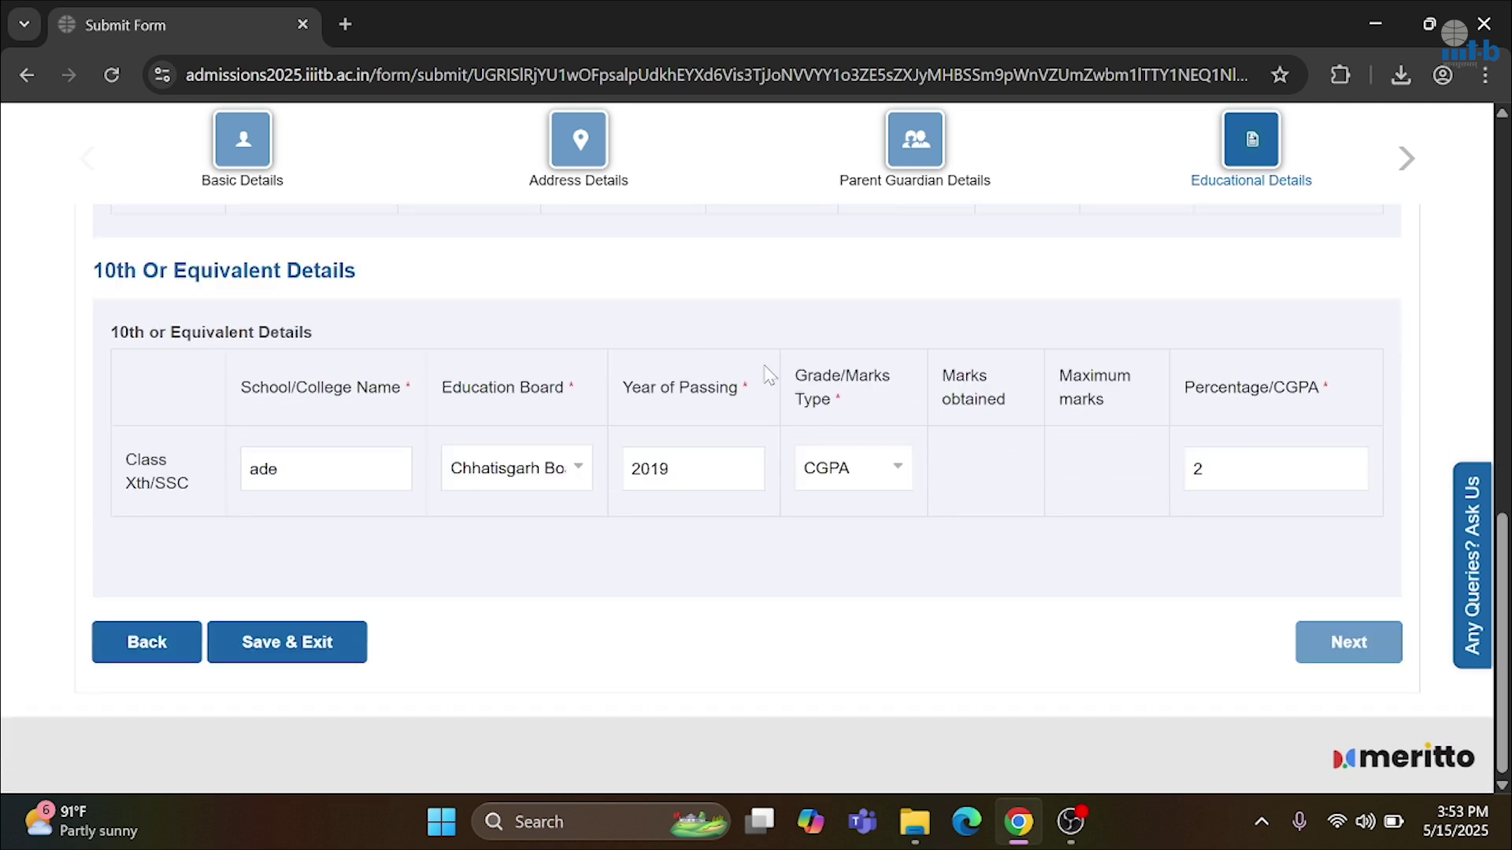
{"action": "left_click", "coordinate": [1345, 645]}
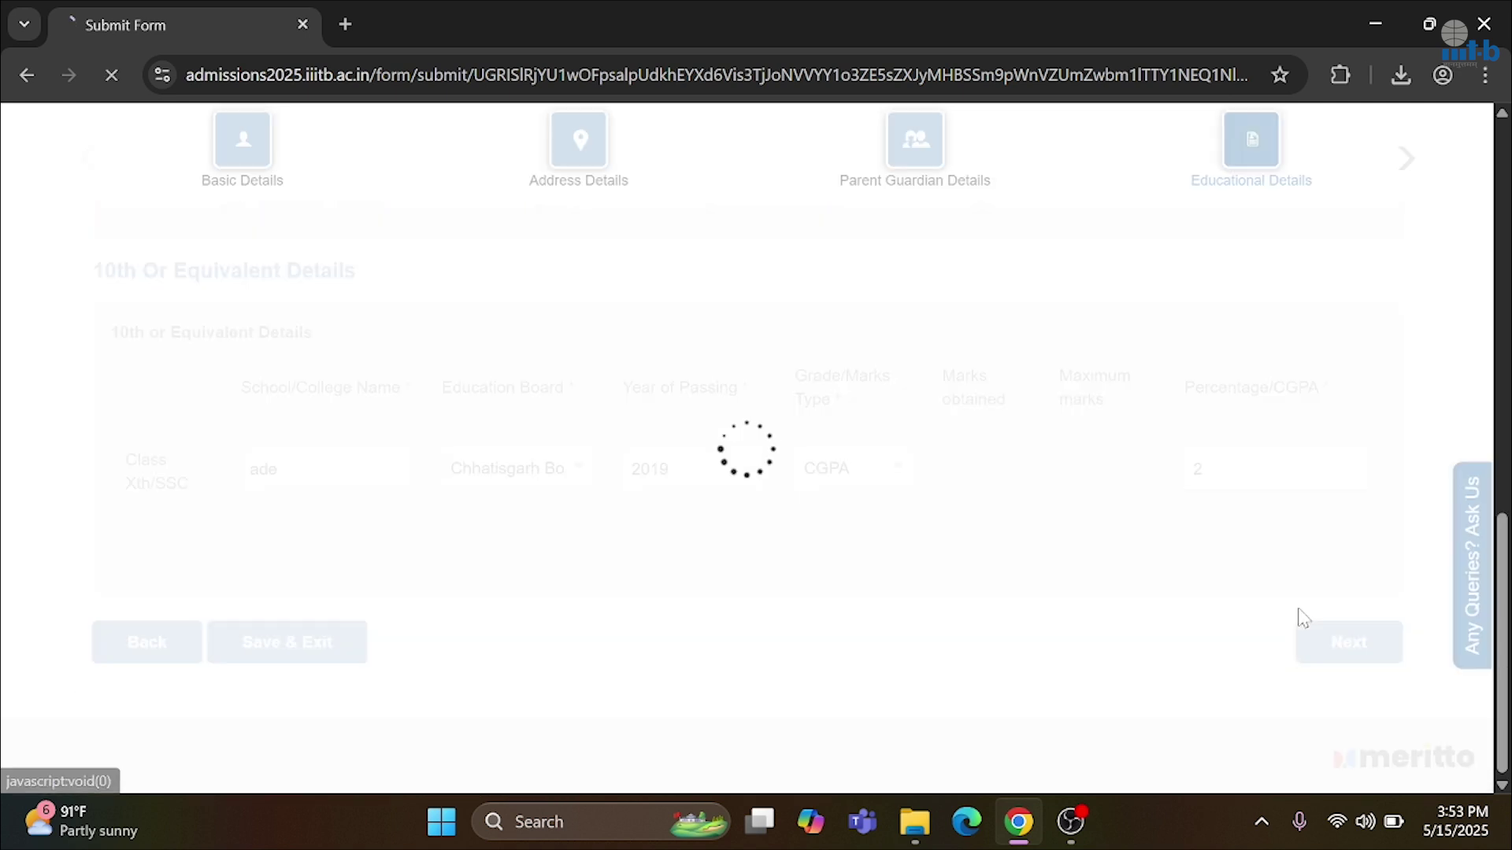
Scroll through Upload Details to verify the passport photo, JEE Main scorecard and 10th/12th marksheets
{"action": "scroll", "coordinate": [902, 423], "scroll_direction": "down", "scroll_amount": 2}
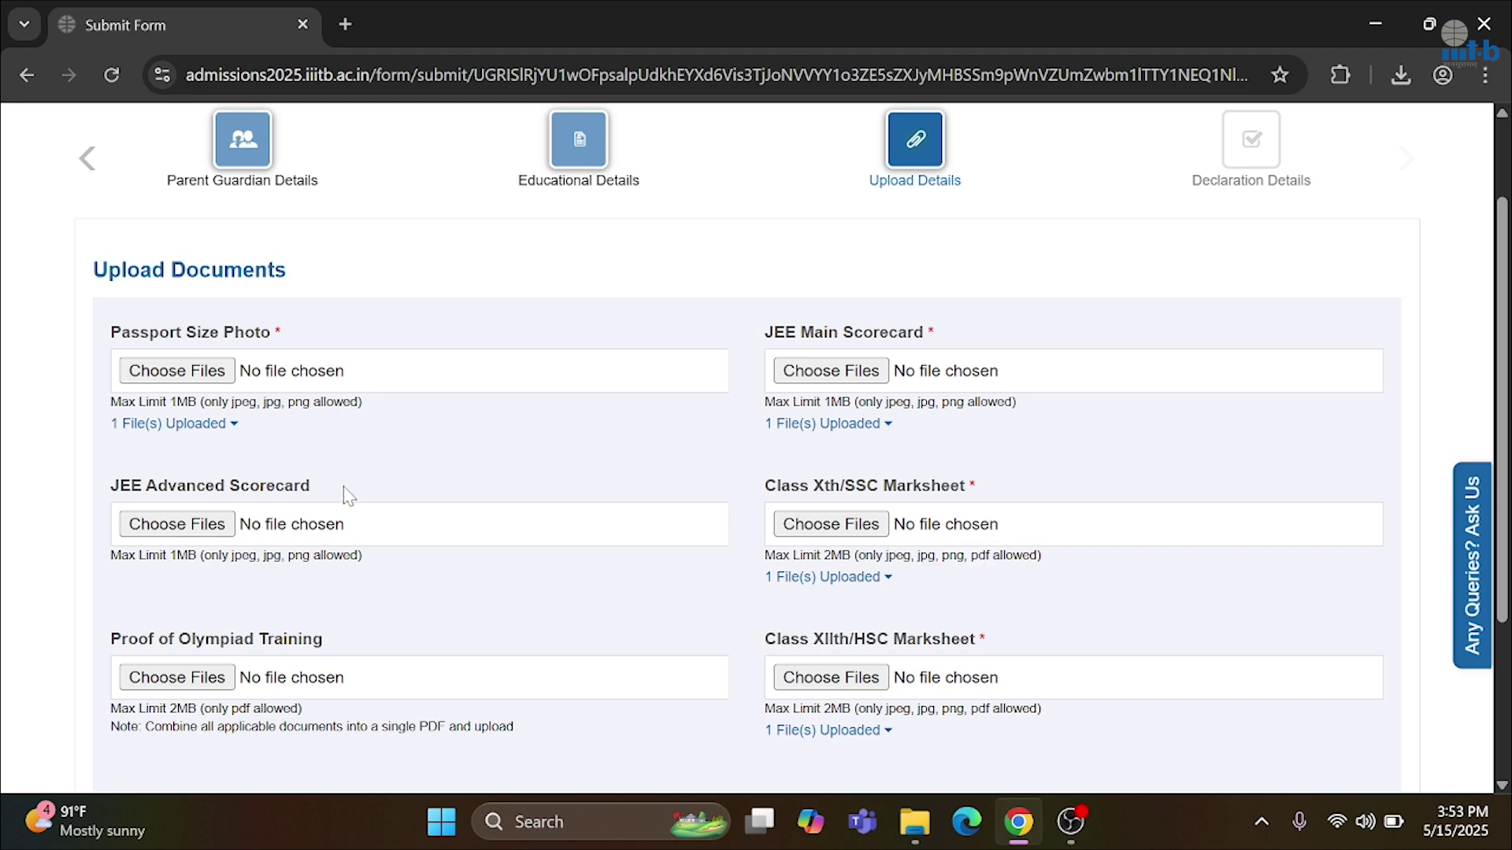
{"action": "scroll", "coordinate": [975, 494], "scroll_direction": "down", "scroll_amount": 1}
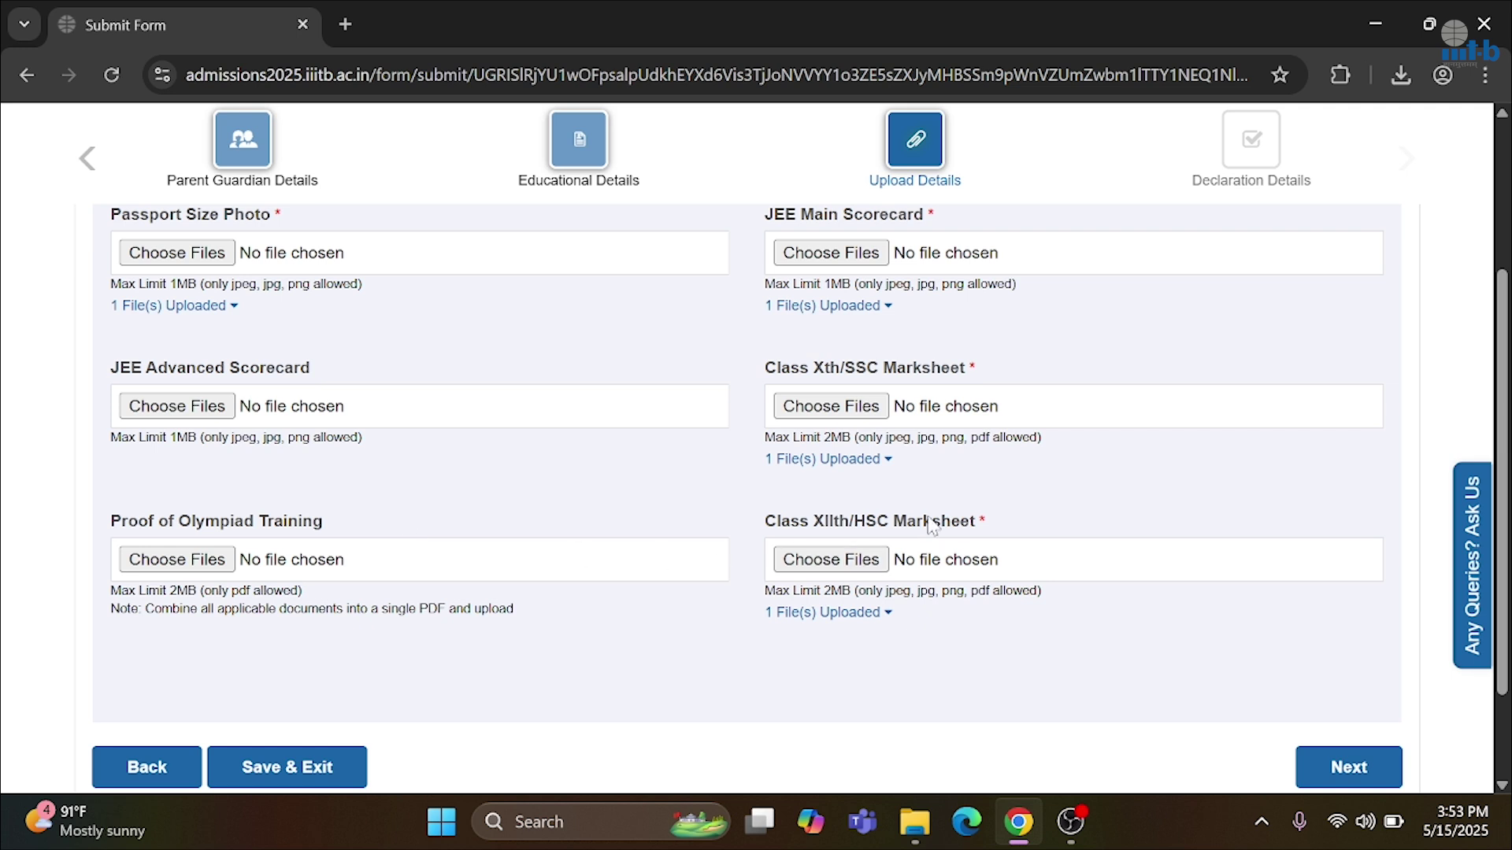
{"action": "scroll", "coordinate": [930, 520], "scroll_direction": "down", "scroll_amount": 2}
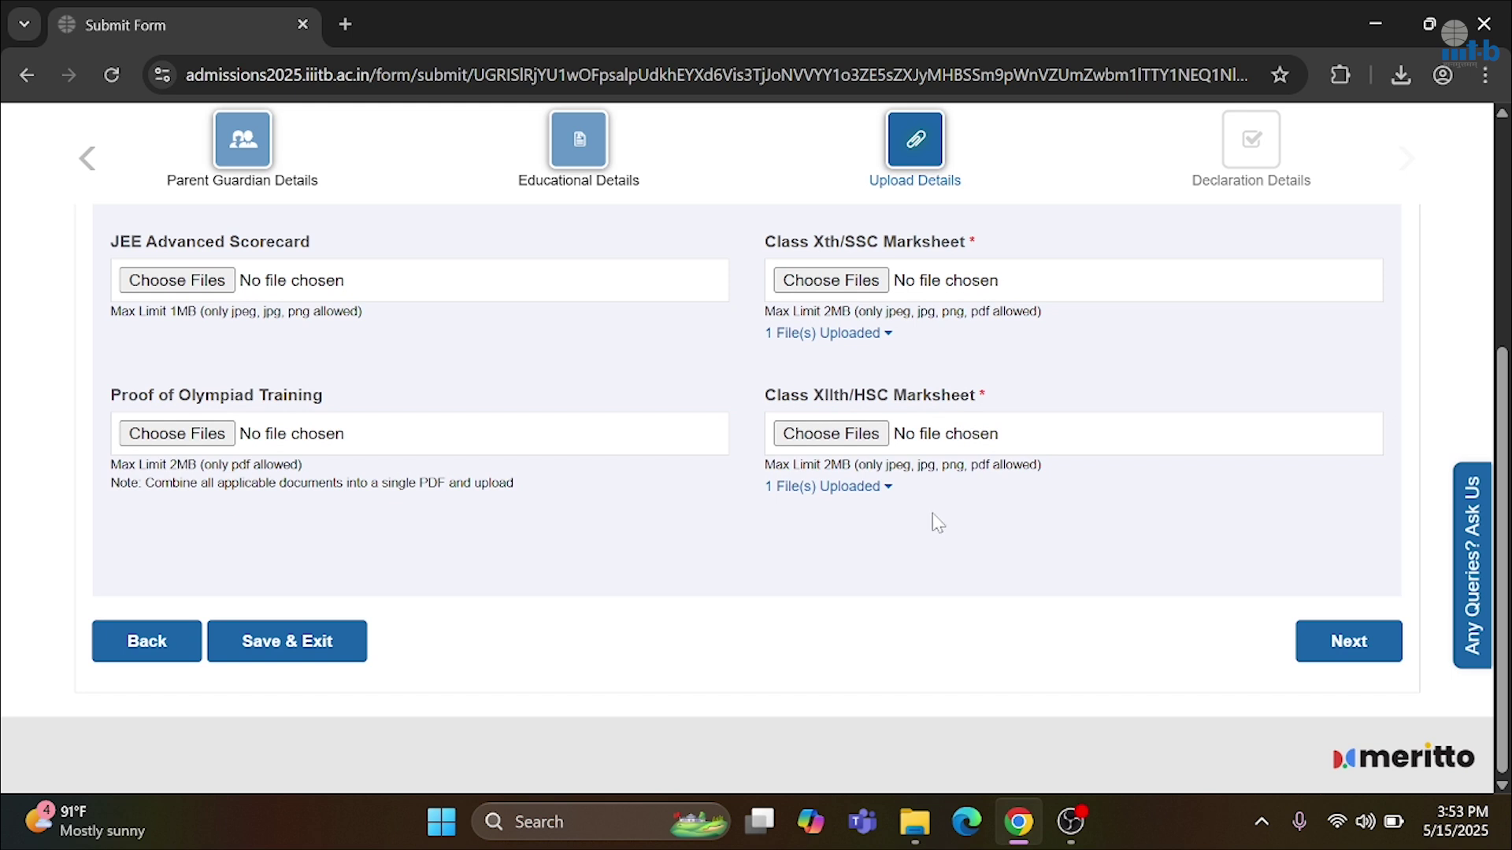
Open Declaration Details with I Agree ticked and date 15/05/2025, then request the Preview
{"action": "left_click", "coordinate": [1374, 647]}
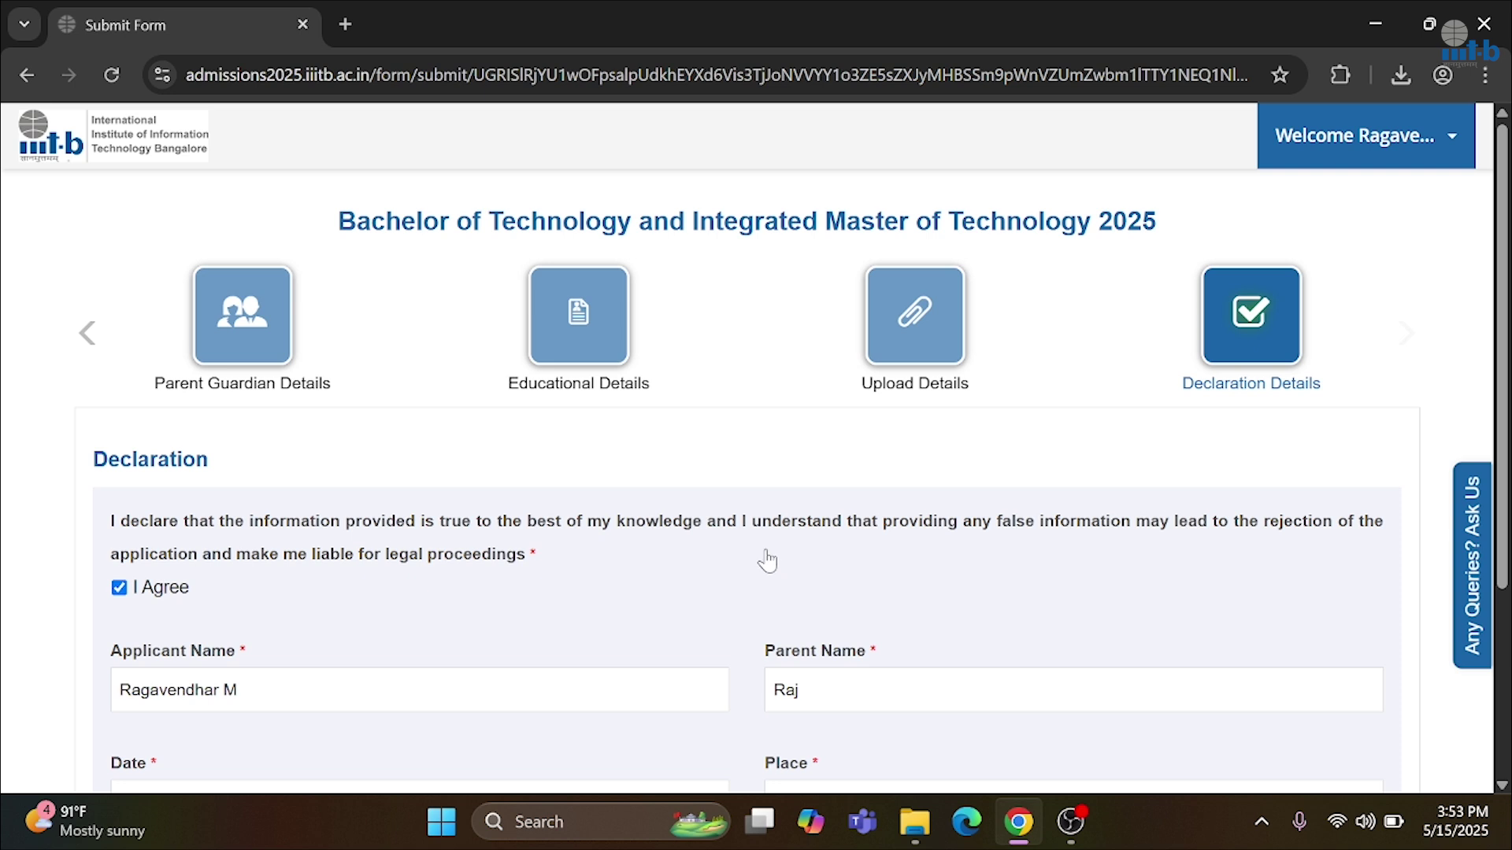
{"action": "scroll", "coordinate": [768, 561], "scroll_direction": "down", "scroll_amount": 2}
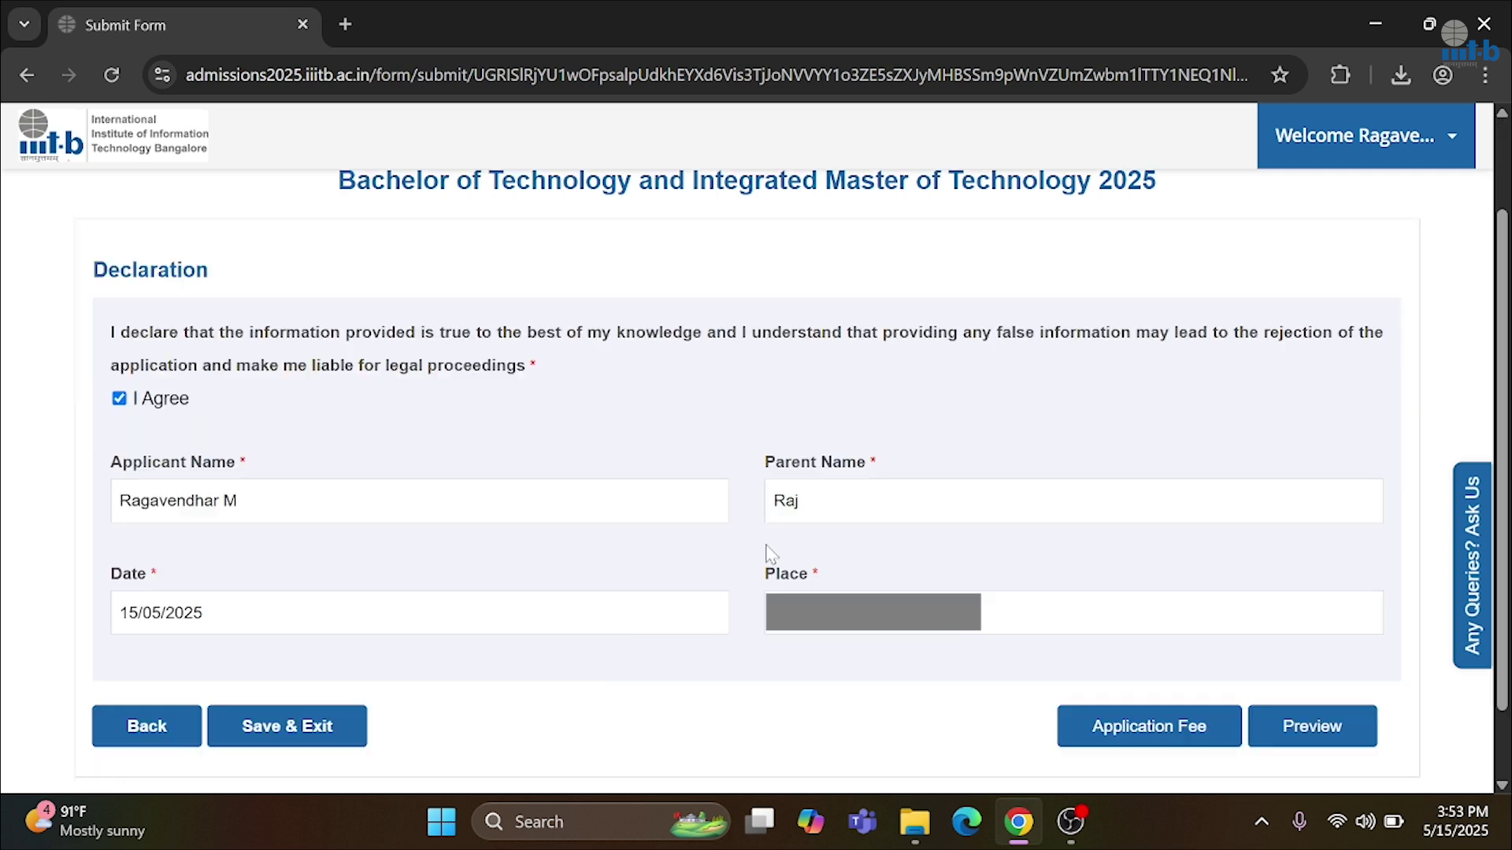
{"action": "left_click", "coordinate": [1312, 728]}
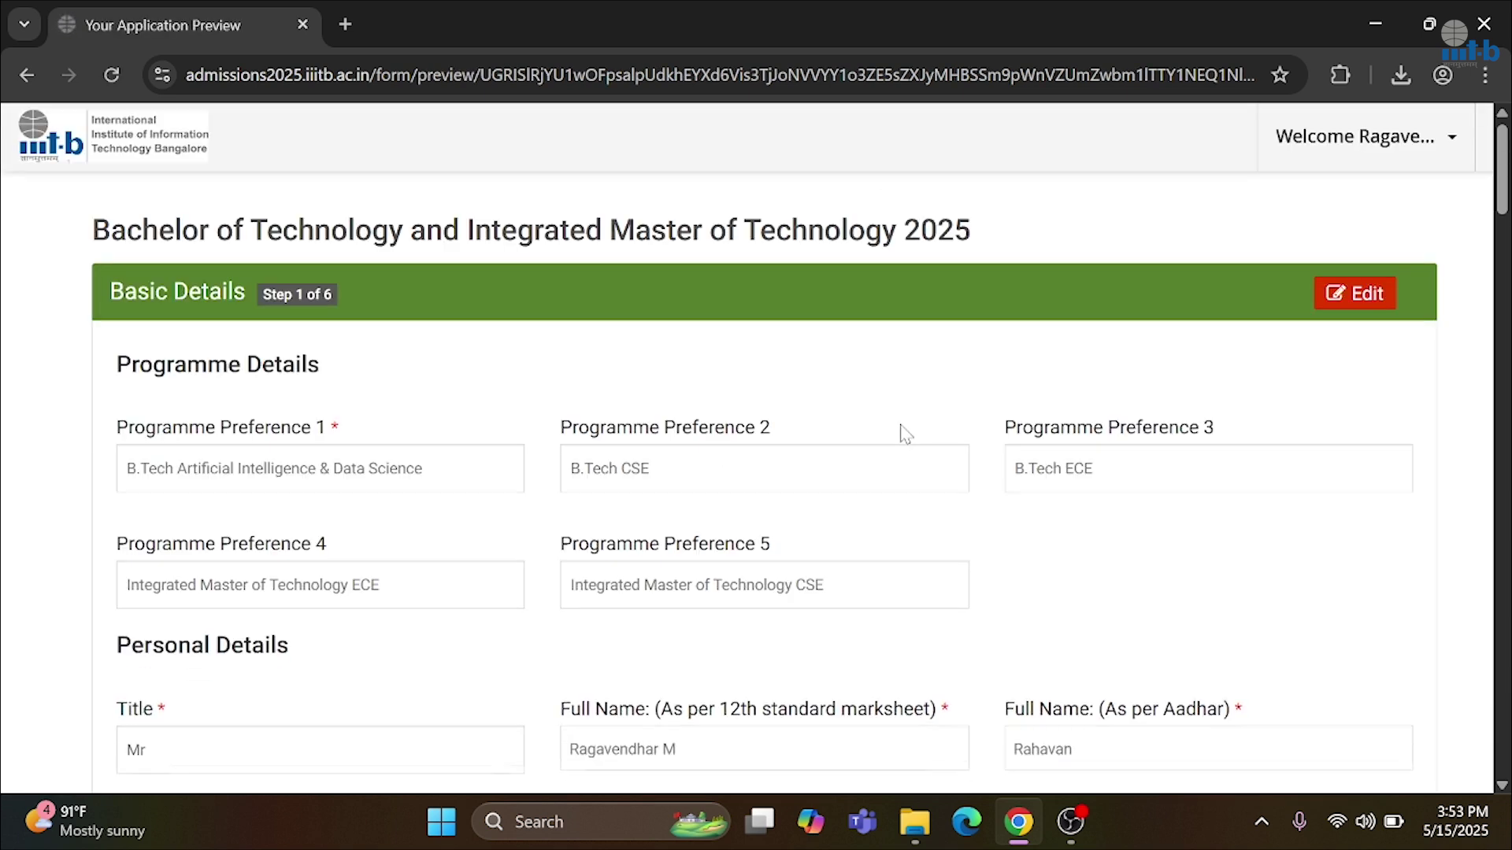
Scroll to the bottom of Your Application Preview and go BACK to Declaration Details
{"action": "scroll", "coordinate": [906, 435], "scroll_direction": "down", "scroll_amount": 10}
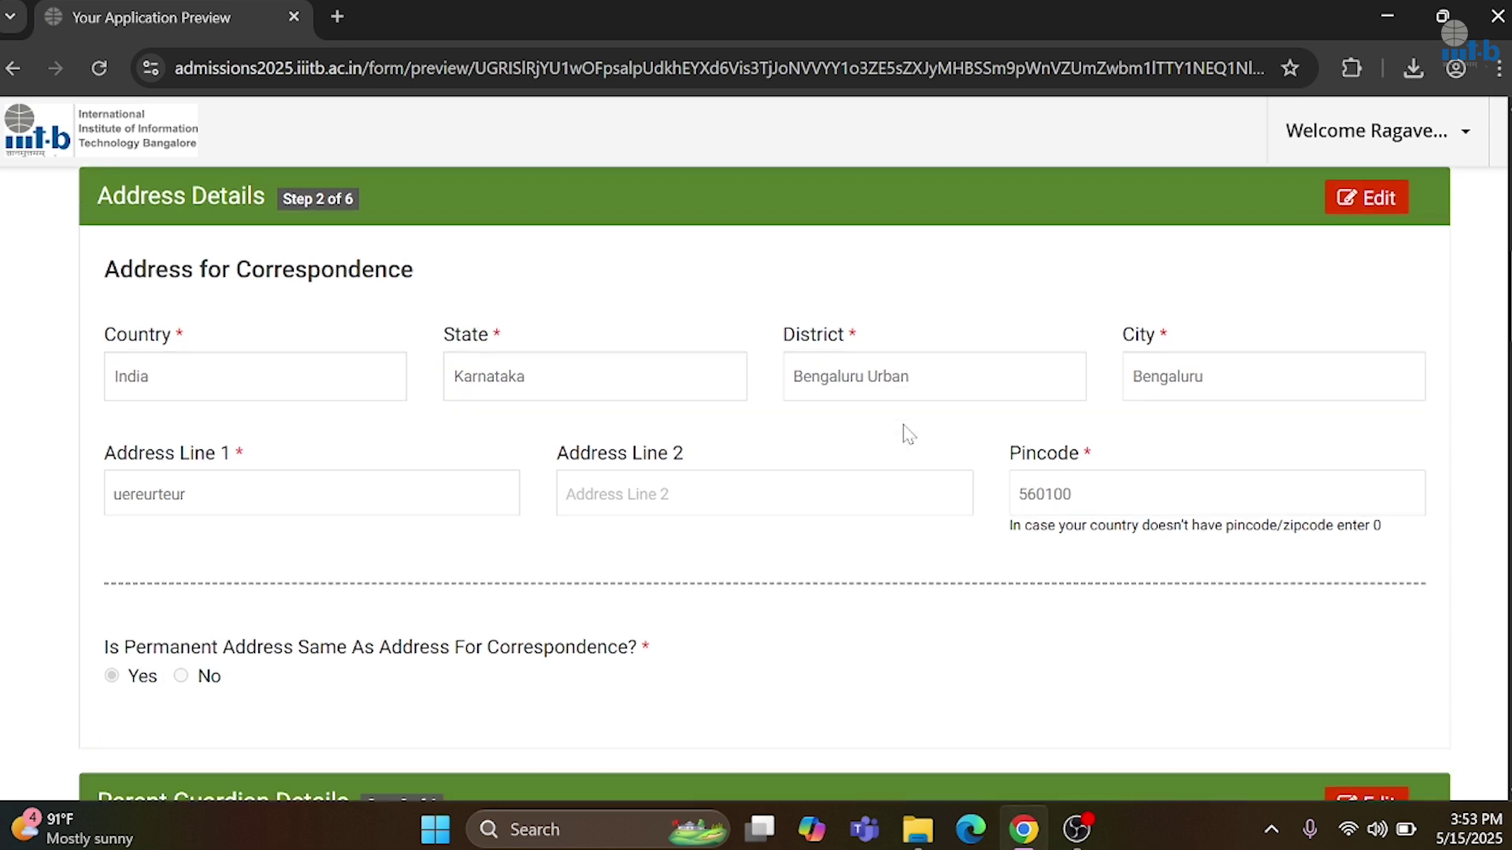
{"action": "scroll", "coordinate": [908, 435], "scroll_direction": "down", "scroll_amount": 1}
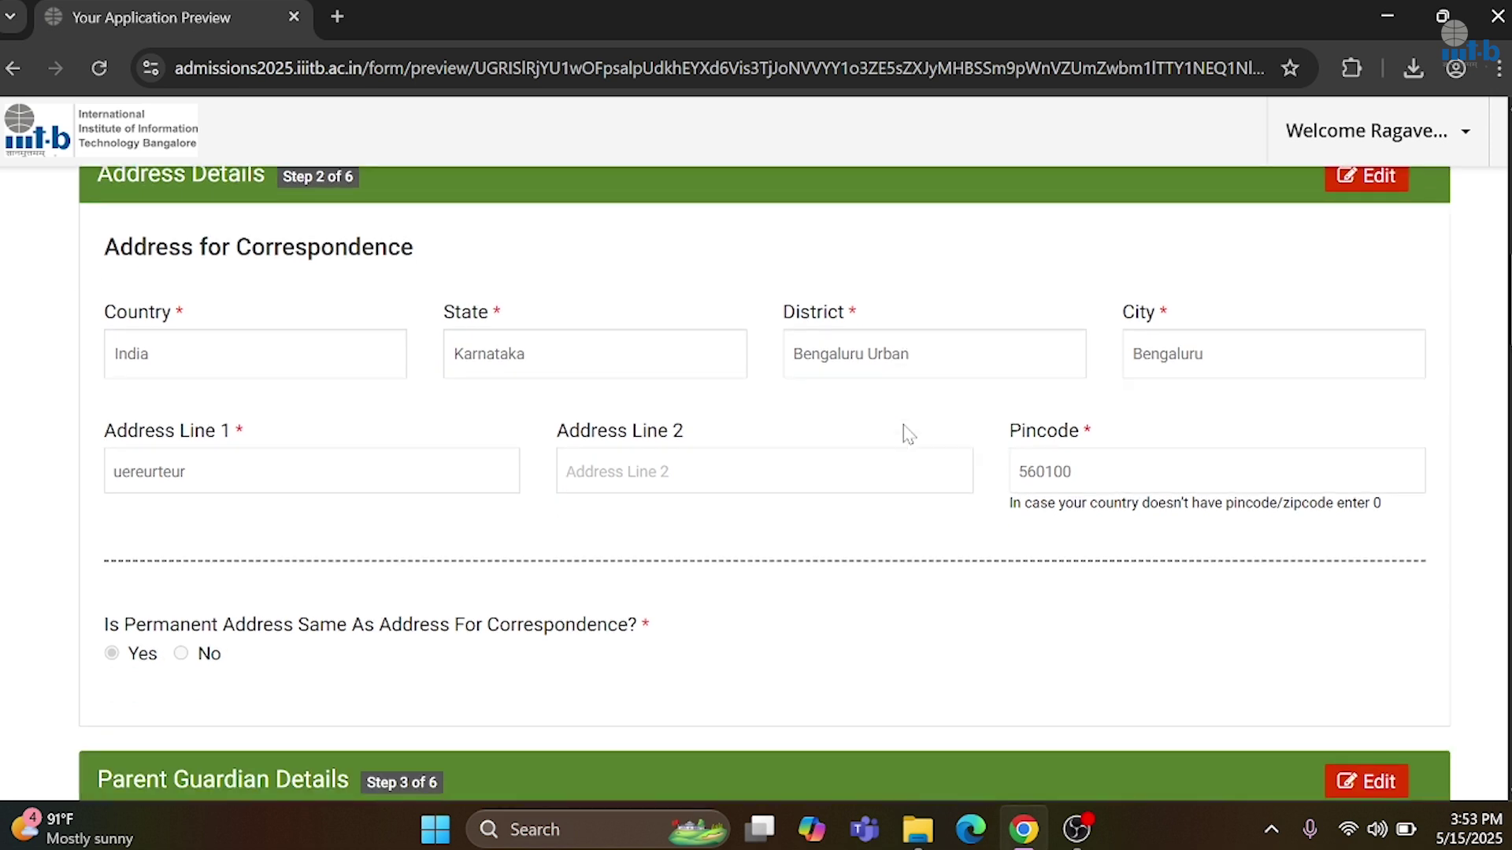
{"action": "scroll", "coordinate": [908, 435], "scroll_direction": "down", "scroll_amount": 2}
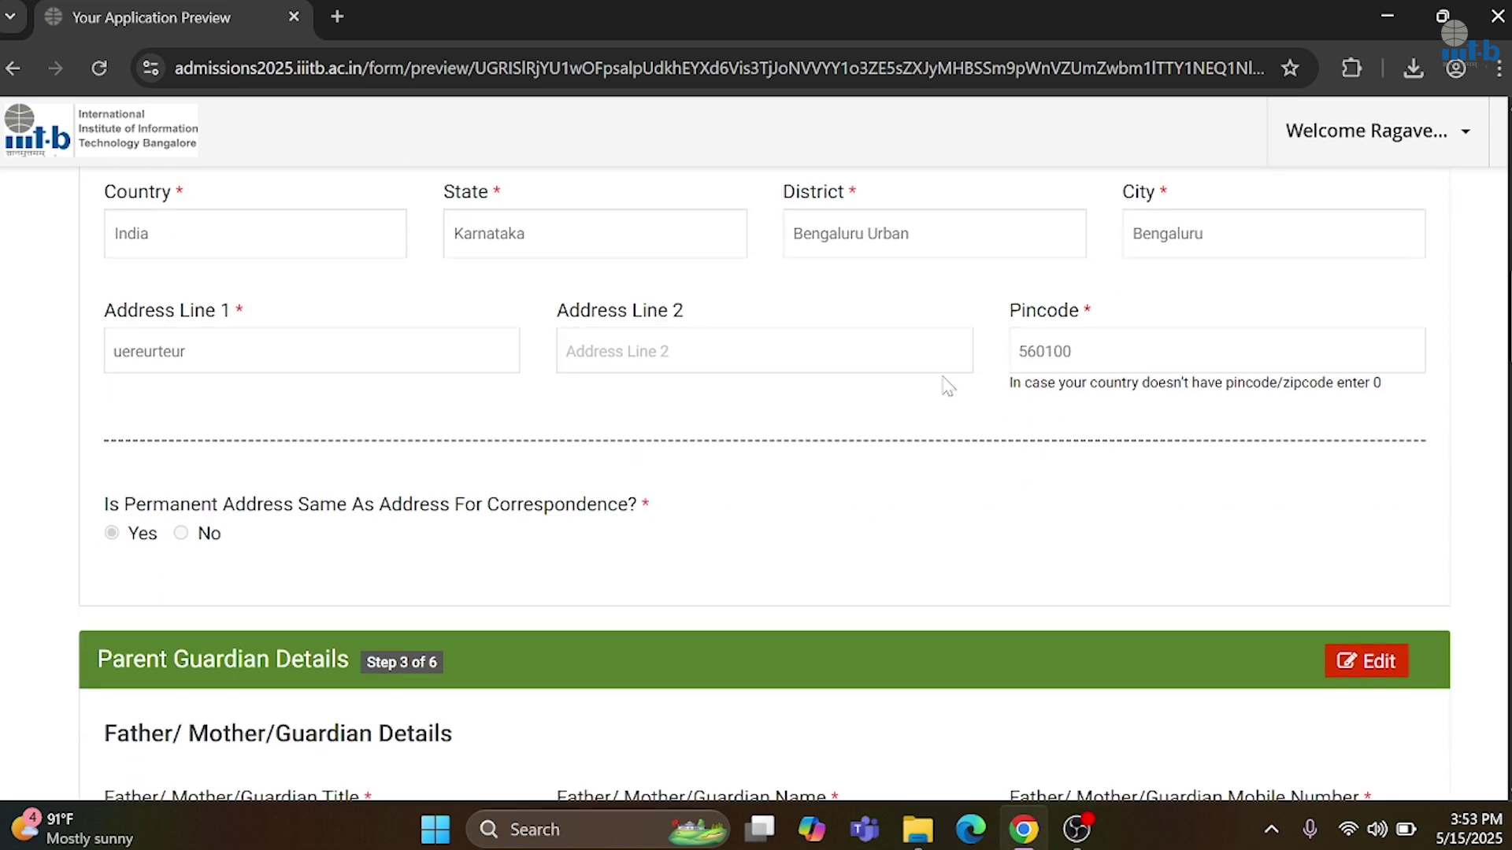
{"action": "scroll", "coordinate": [1106, 362], "scroll_direction": "down", "scroll_amount": 5}
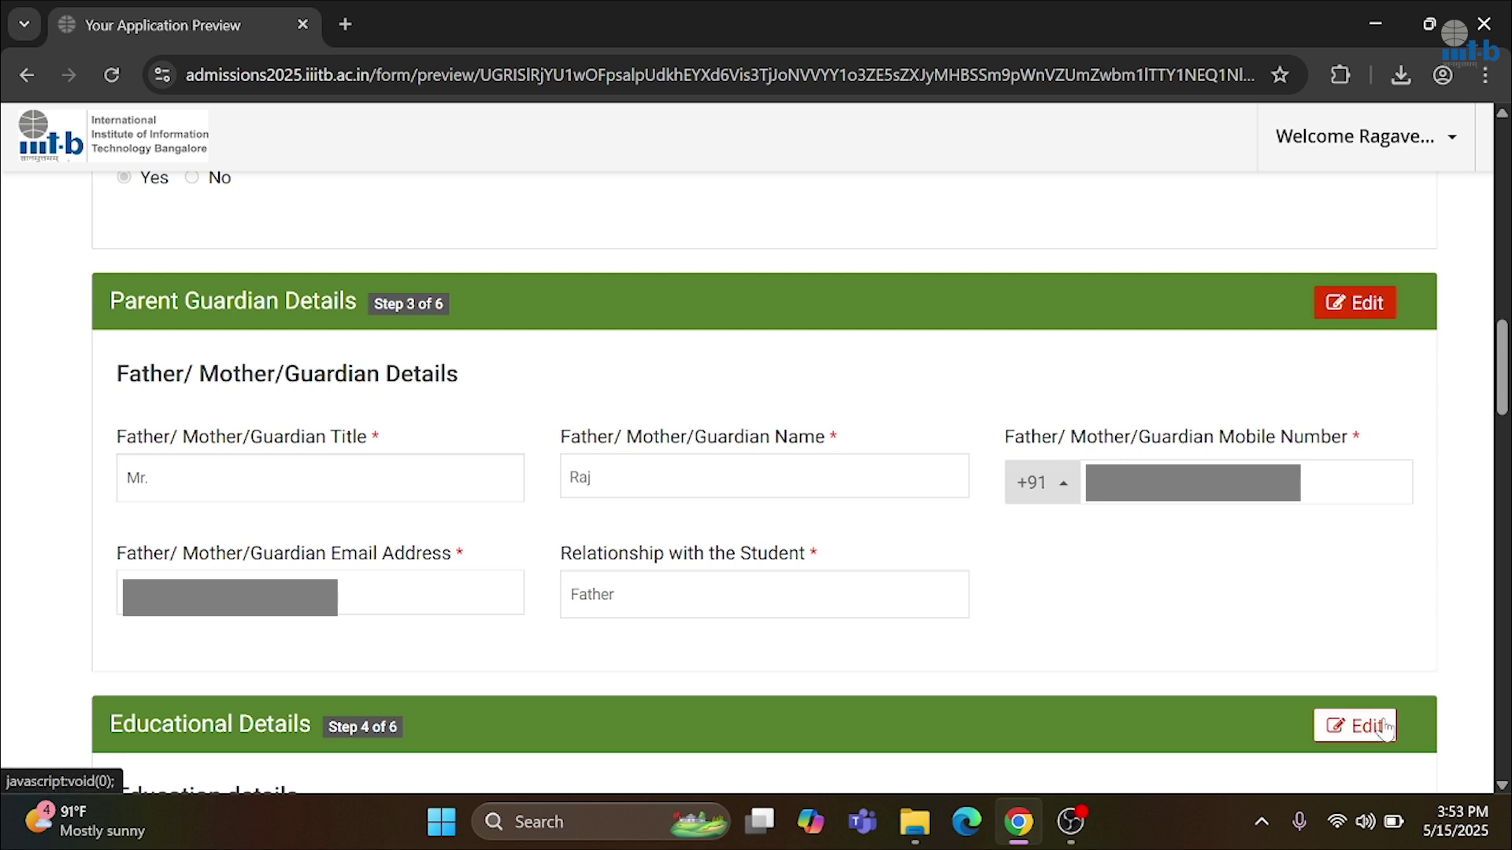
{"action": "scroll", "coordinate": [1303, 540], "scroll_direction": "down", "scroll_amount": 20}
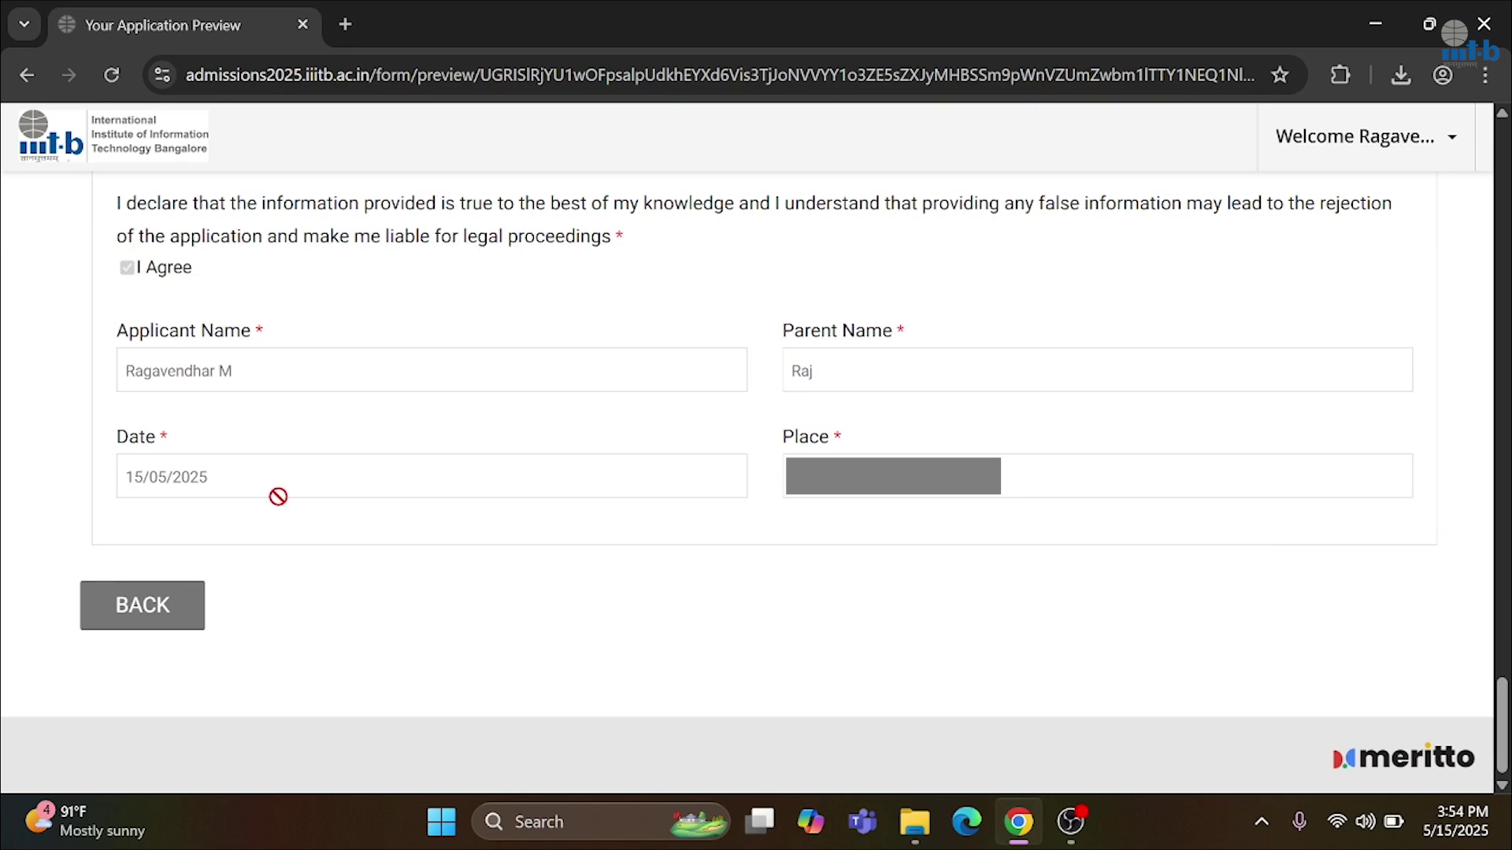
{"action": "left_click", "coordinate": [192, 603]}
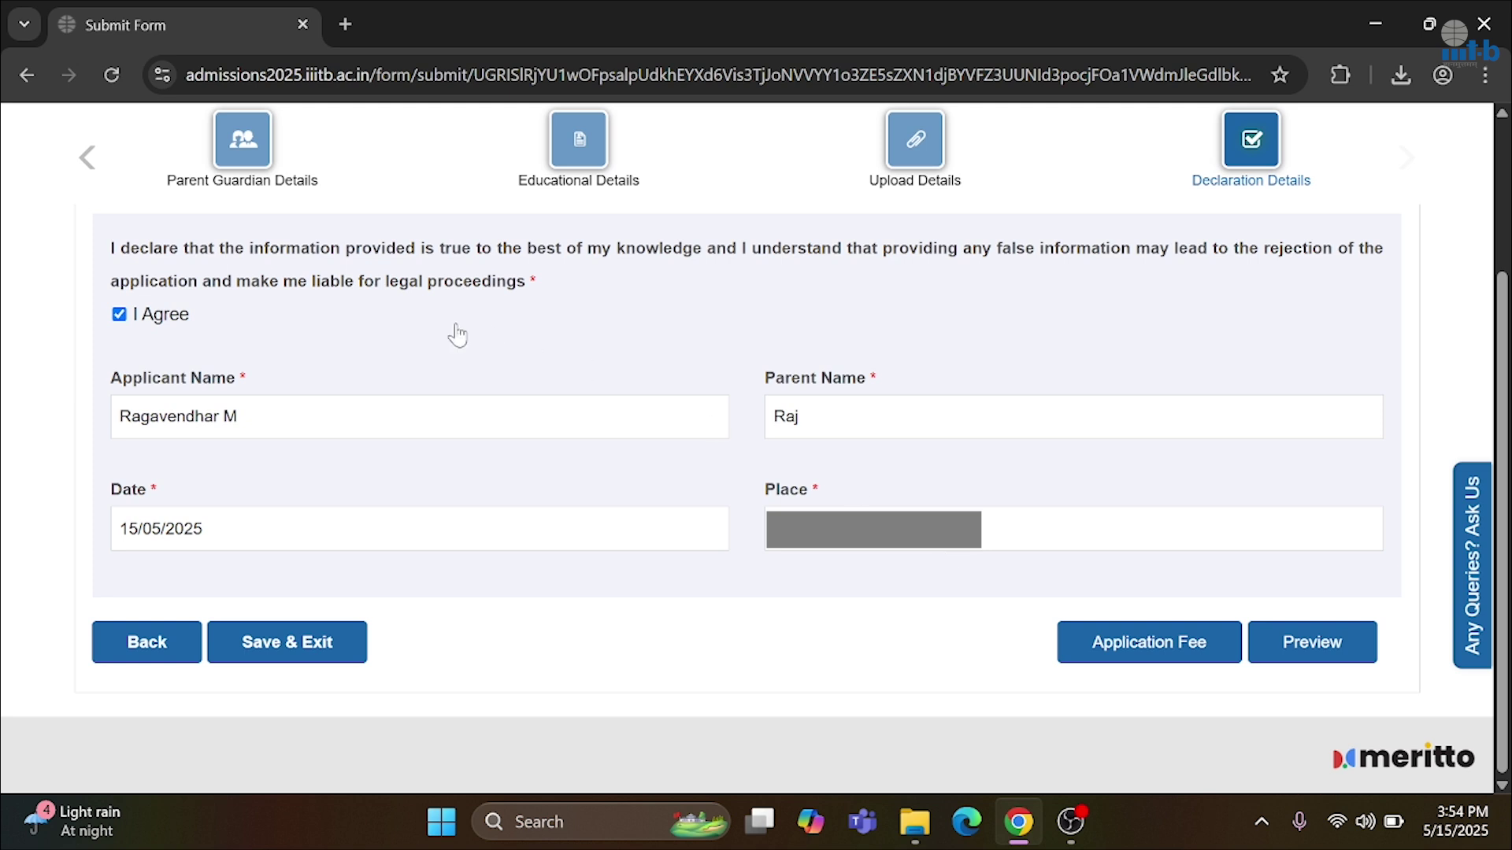
Open the Application Fee checkout and scroll to the ₹1,617.29 net payable and Pay Fee button
{"action": "left_click", "coordinate": [1142, 651]}
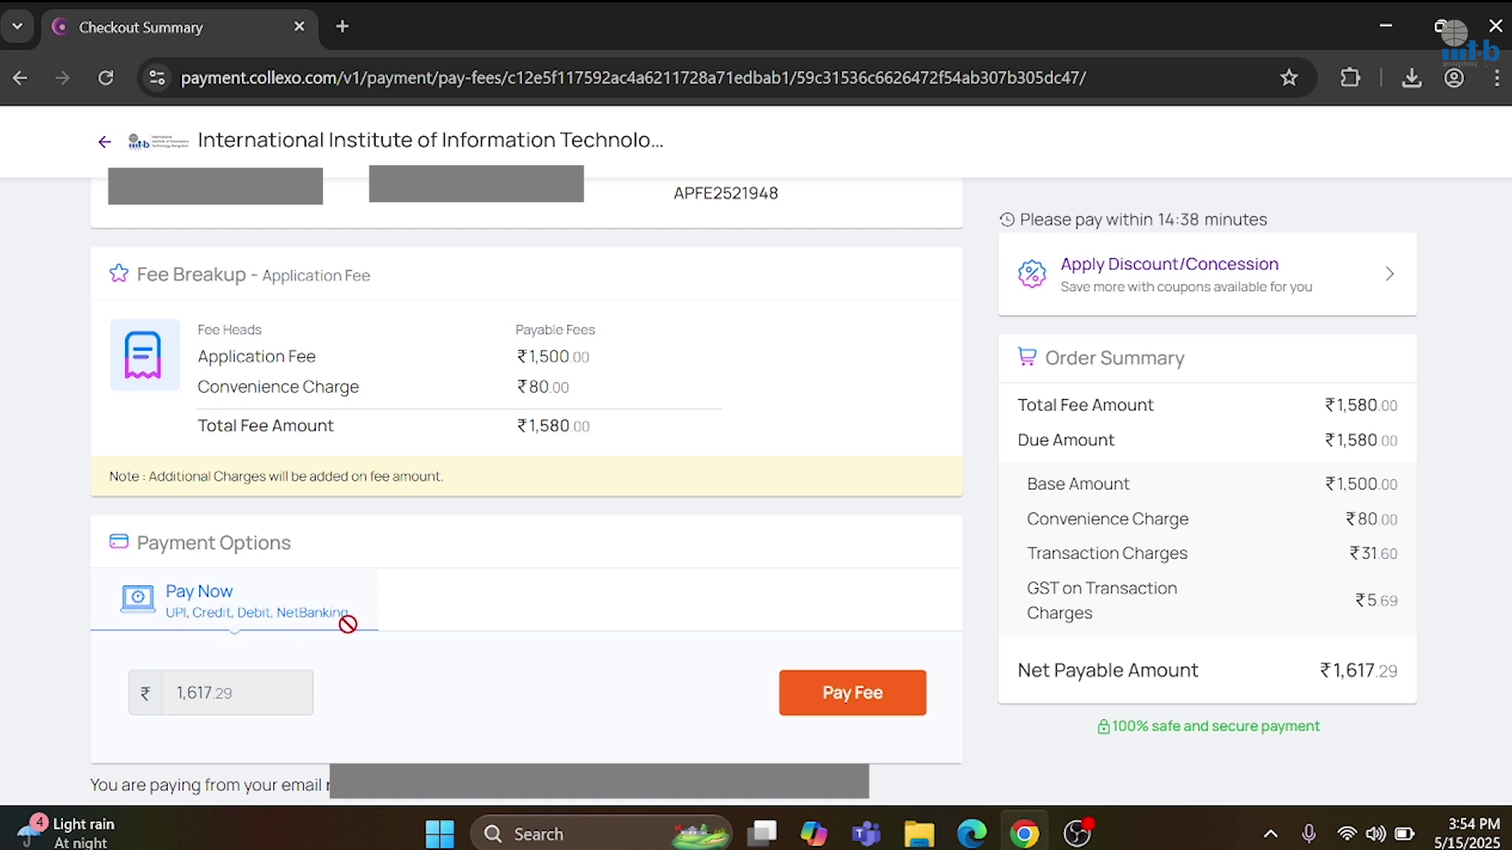
{"action": "scroll", "coordinate": [660, 604], "scroll_direction": "down", "scroll_amount": 2}
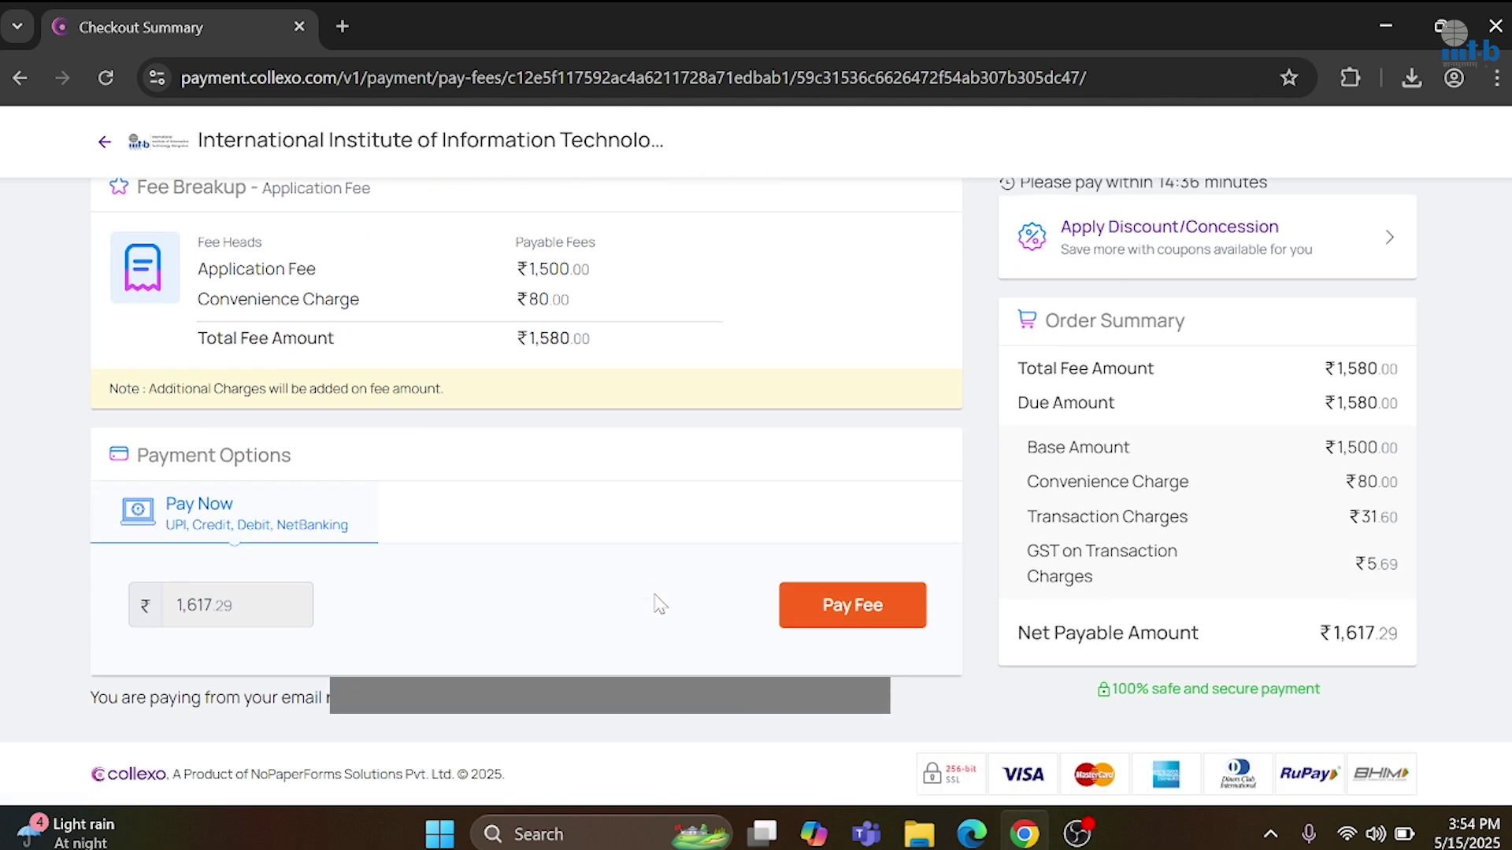